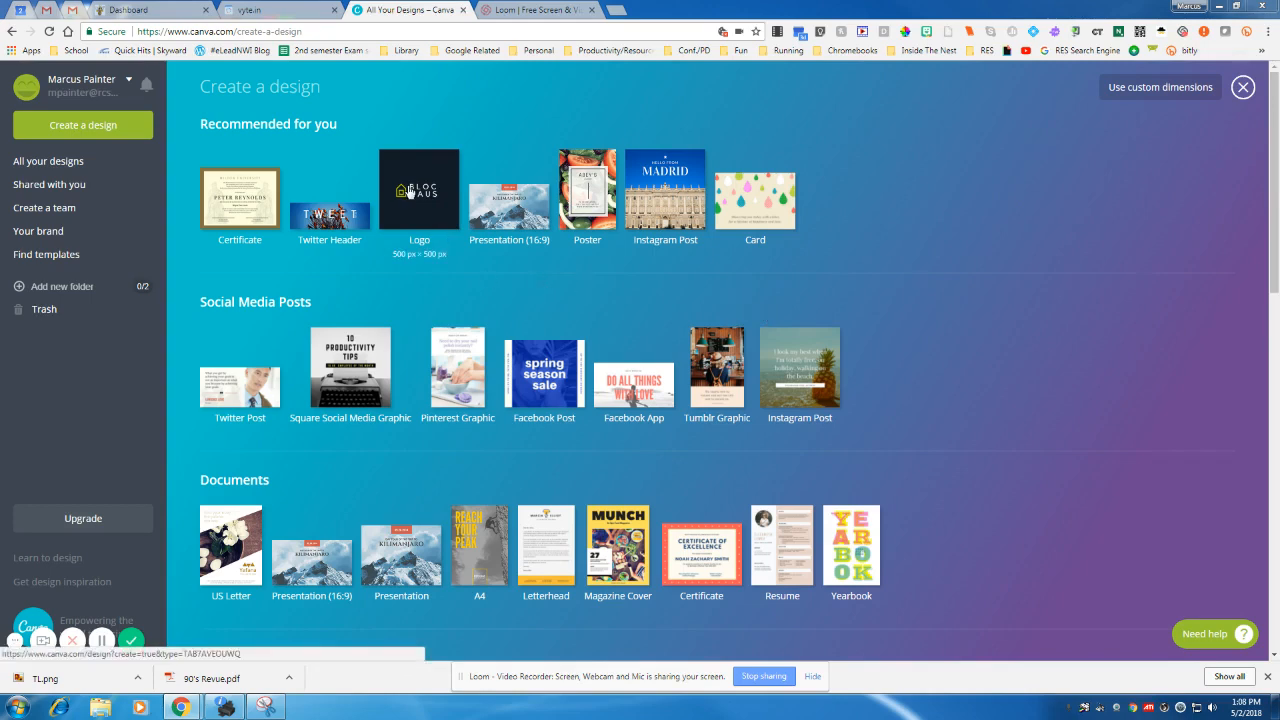
Create a 500 × 500 px logo design and apply the blue scalloped-badge Angeline's Bakeshop layout
left_click(409, 192)
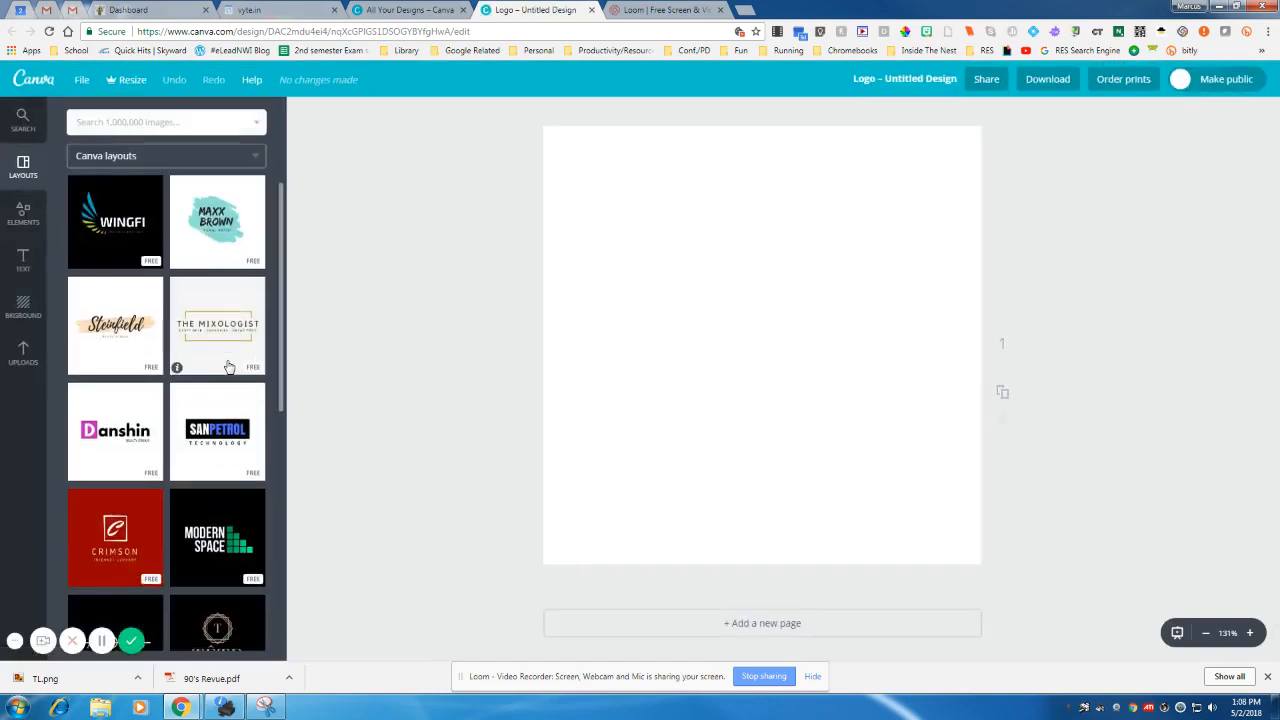
scroll(228, 365, "down", 4)
scroll(228, 365, "down", 4)
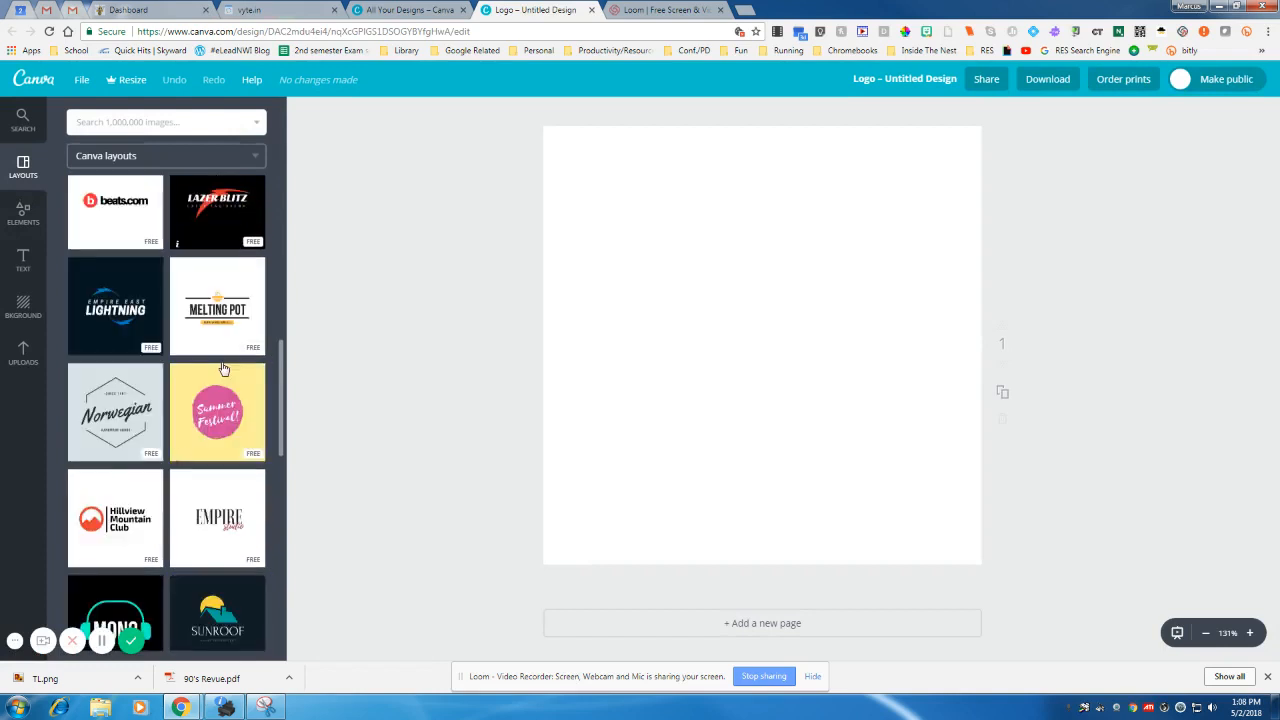
scroll(200, 347, "down", 5)
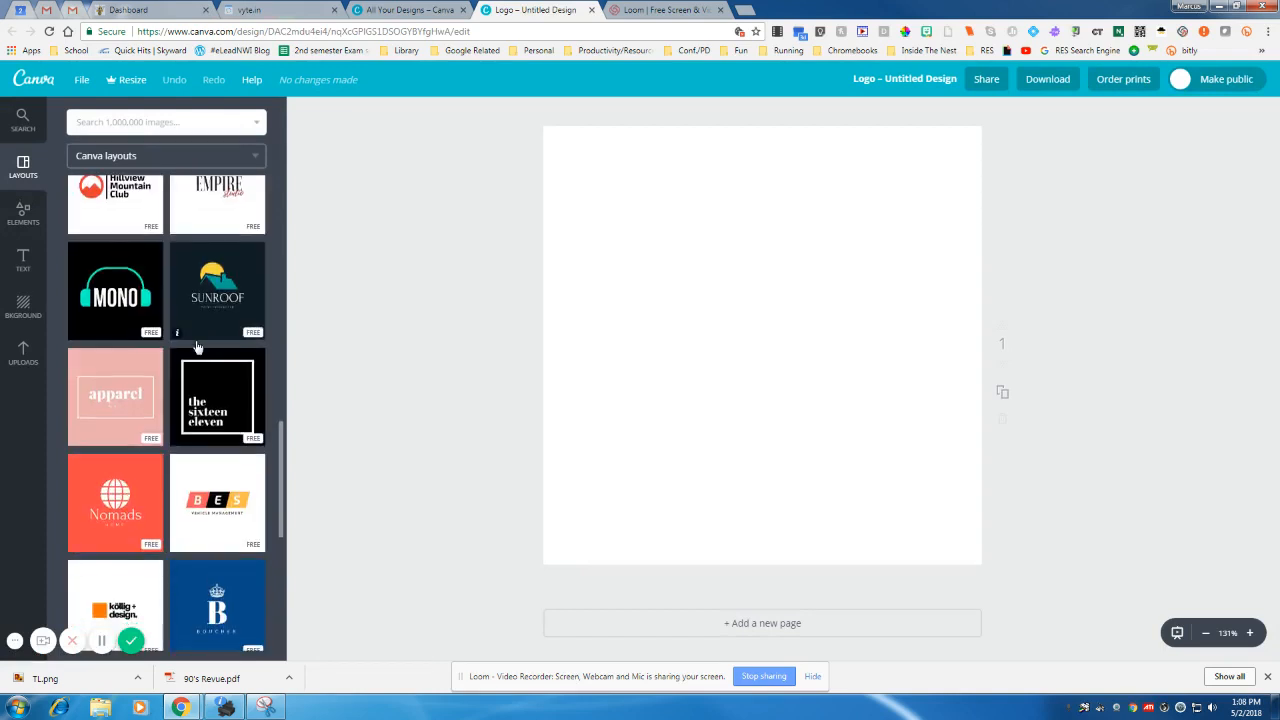
scroll(197, 347, "down", 2)
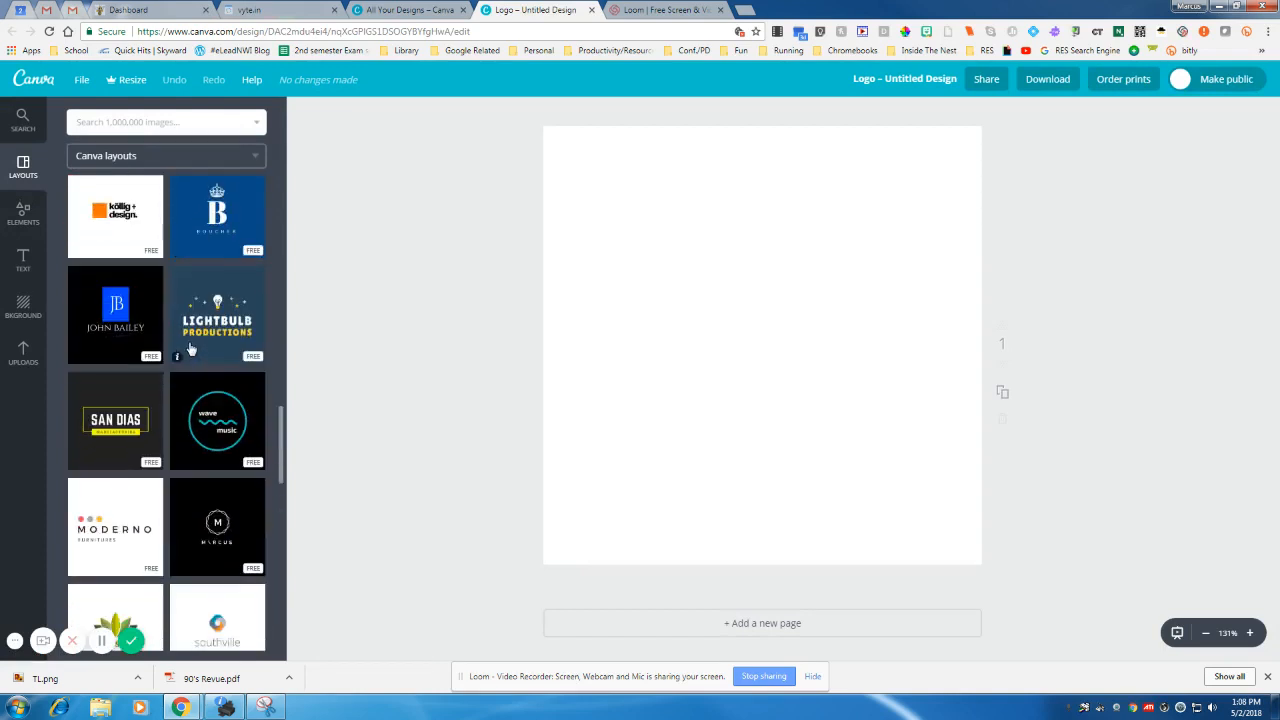
scroll(172, 356, "down", 2)
scroll(172, 356, "down", 2)
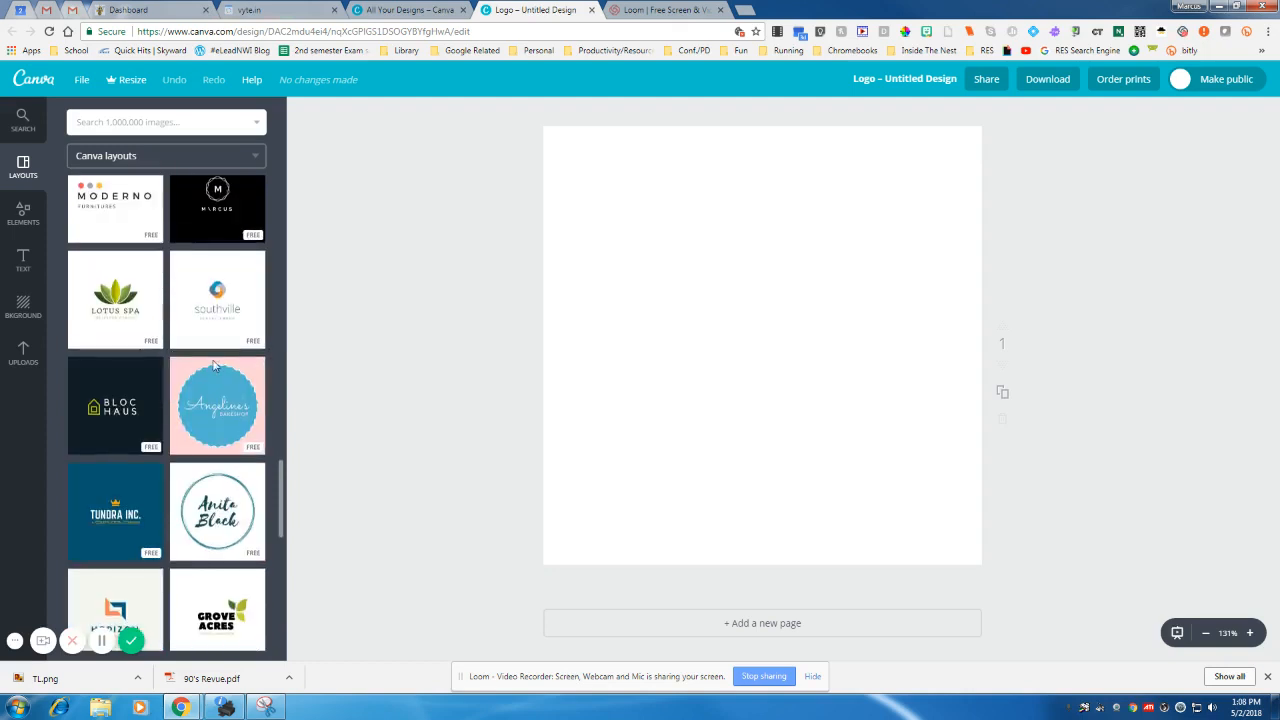
left_click(232, 401)
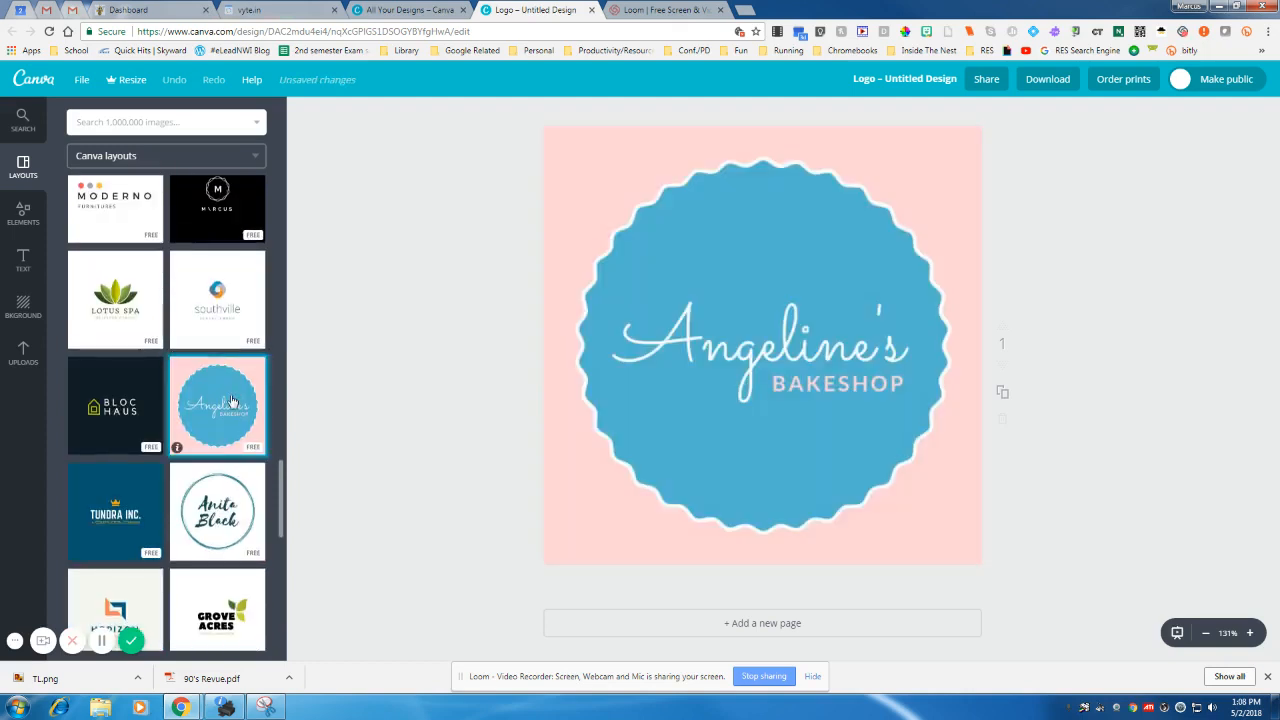
Replace the script heading on the badge with the text "Math"
left_click(832, 350)
left_click(819, 353)
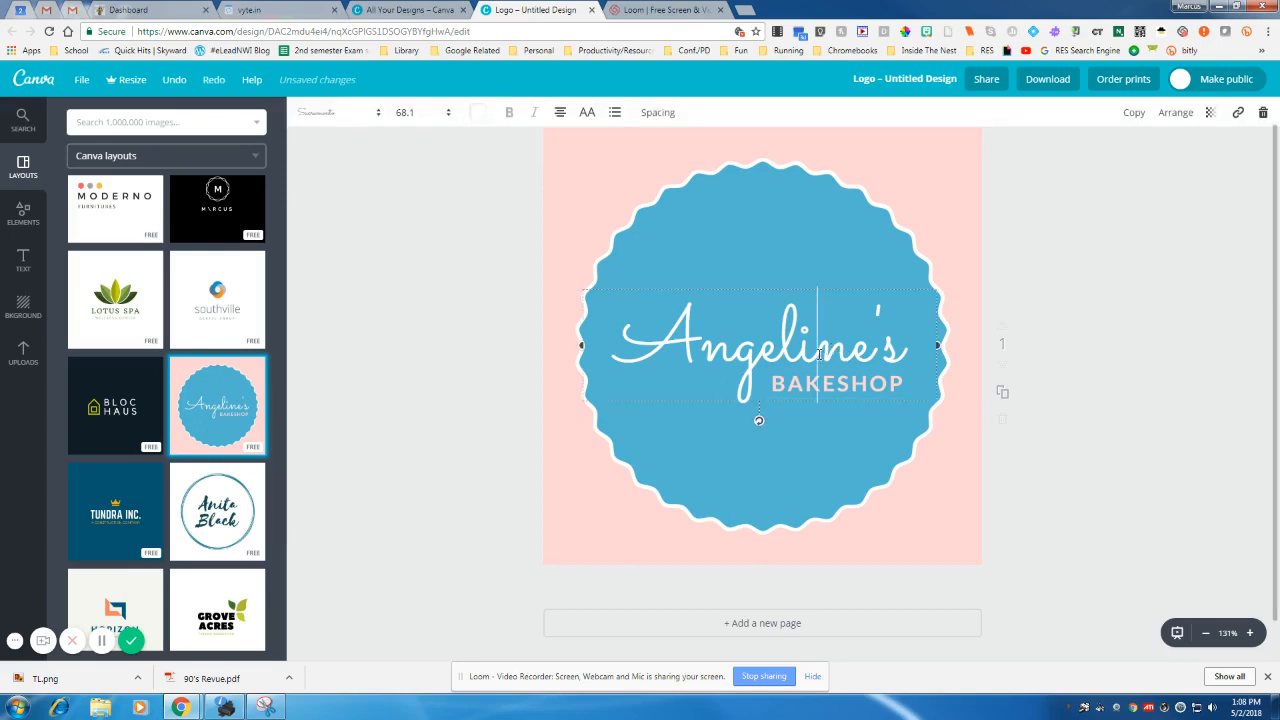
key("ctrl+a")
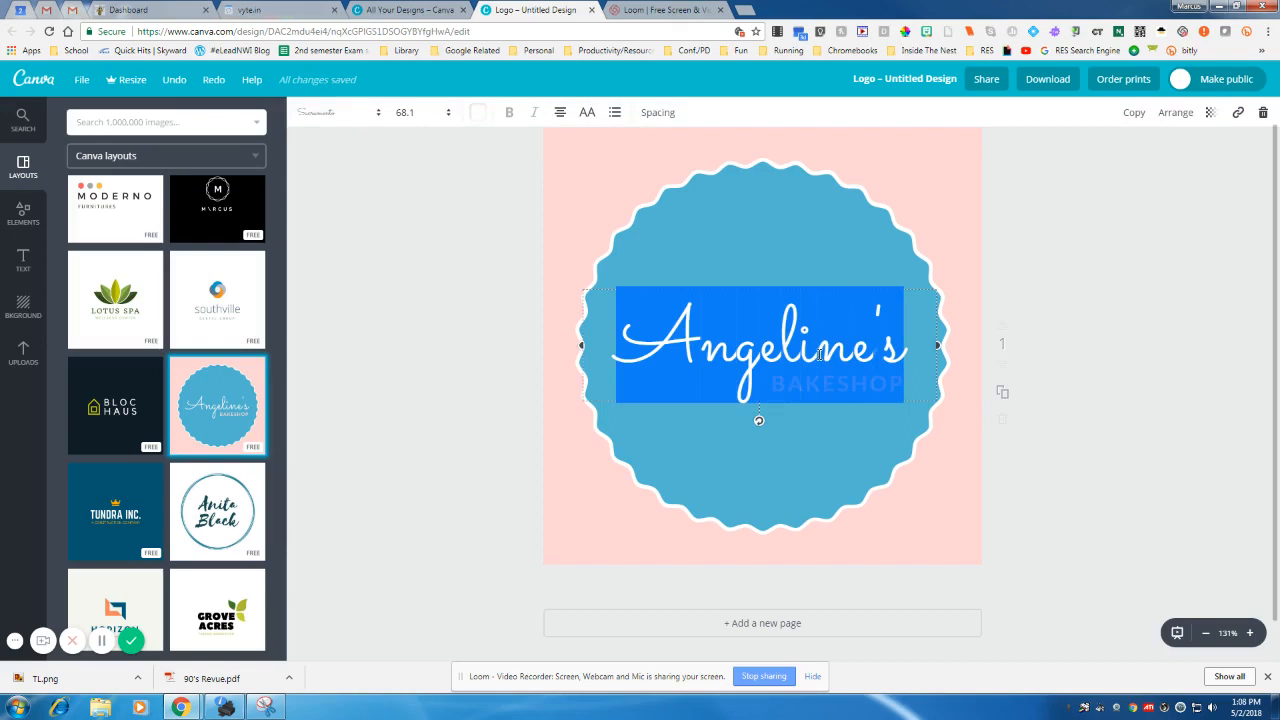
type("Math")
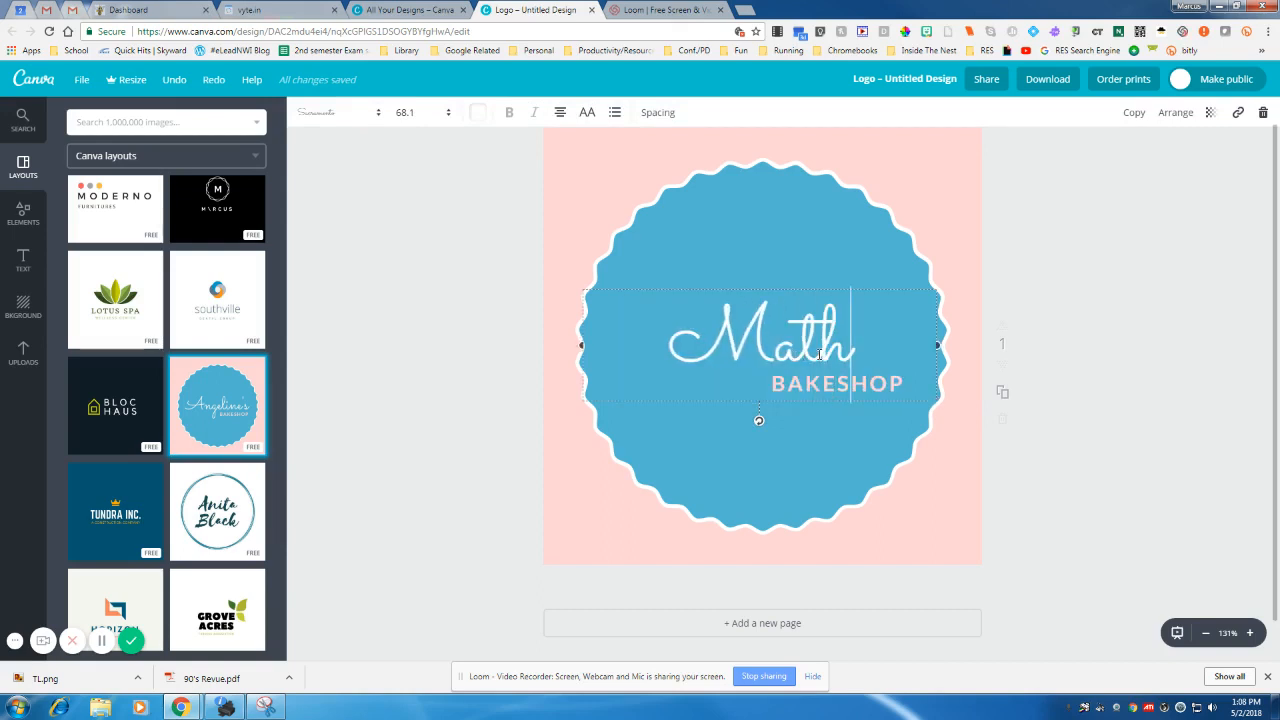
type("e")
key("BackSpace")
Delete the BAKESHOP subtitle text beneath the heading on the badge
left_click(877, 449)
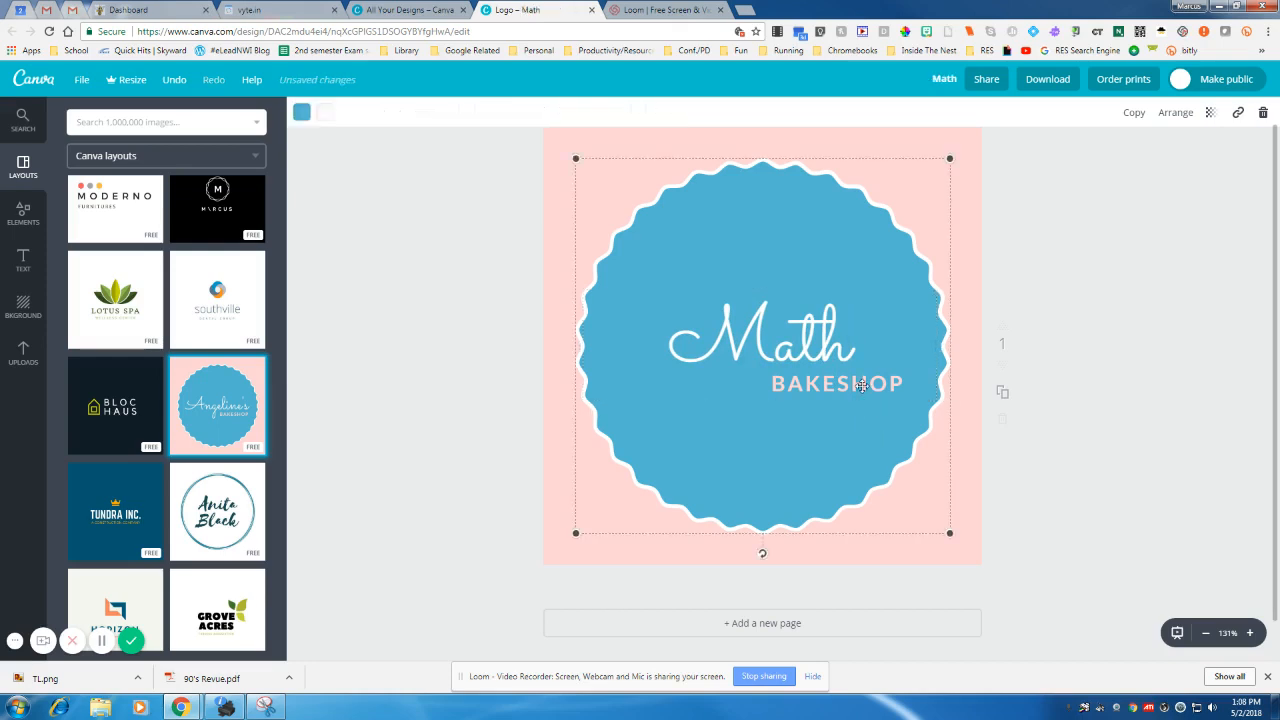
double_click(862, 386)
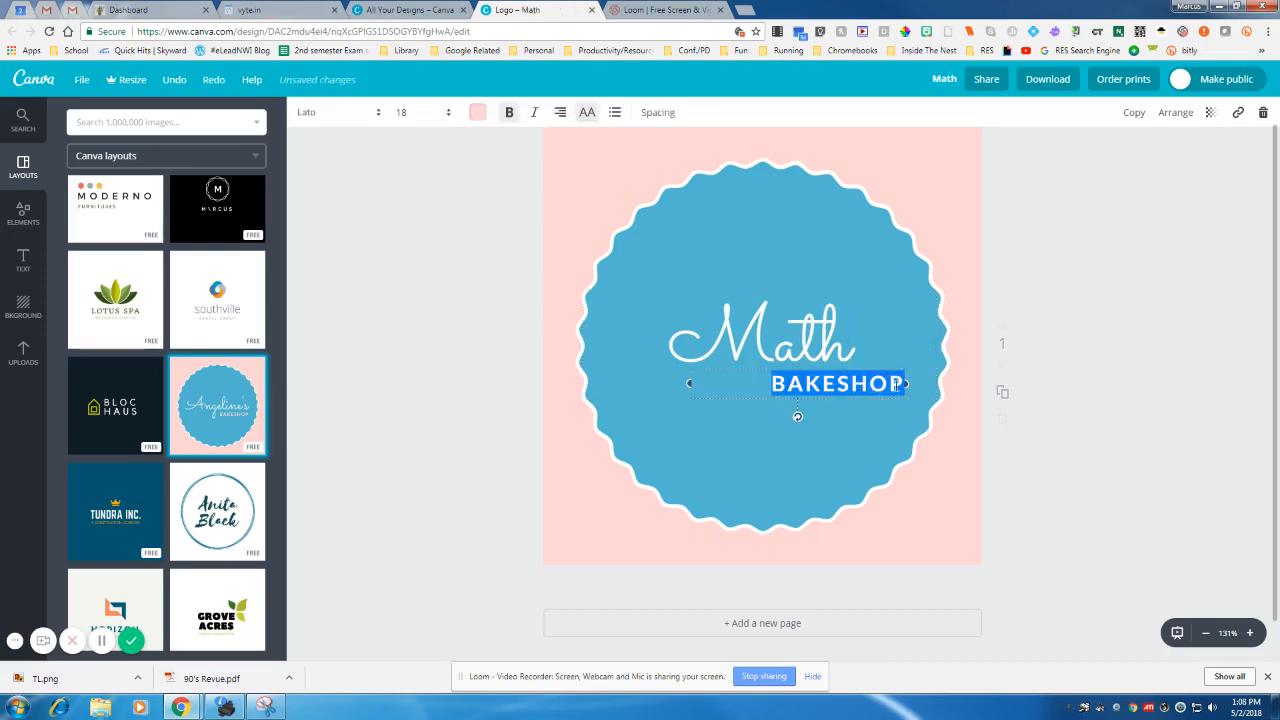
key("BackSpace")
Change the font of the Math text to Ruda Regular
left_click(775, 342)
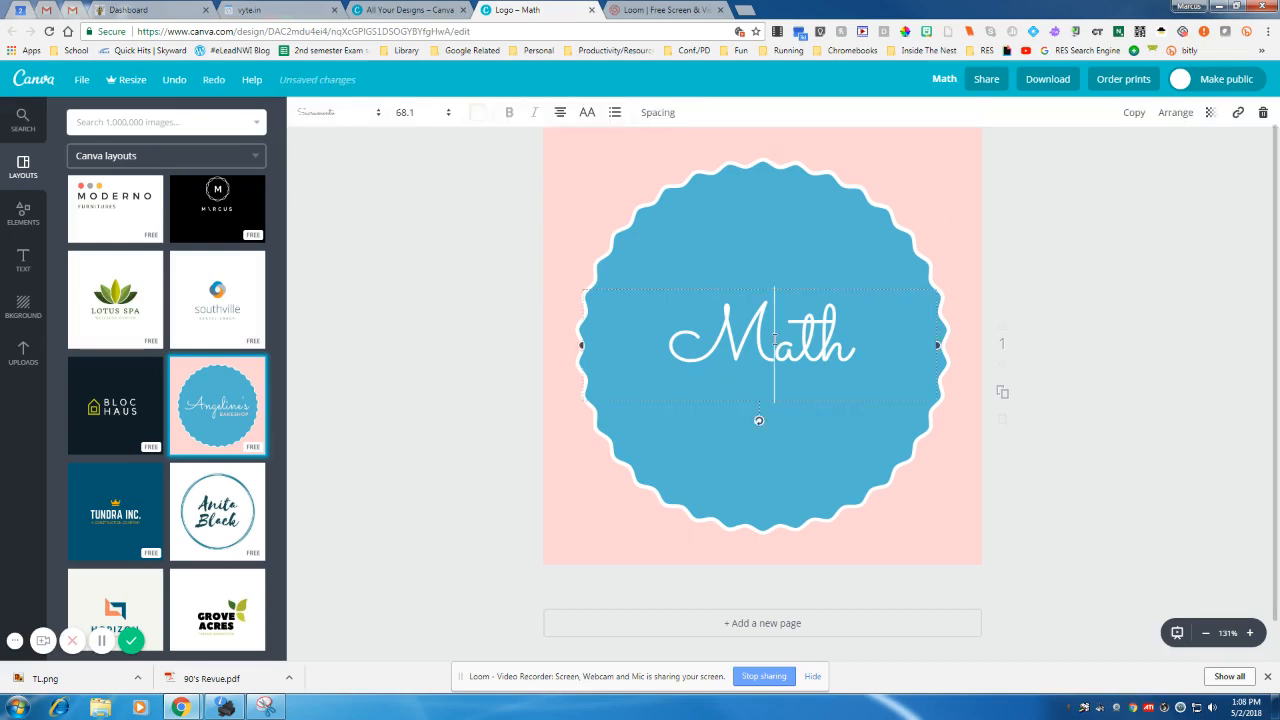
double_click(774, 340)
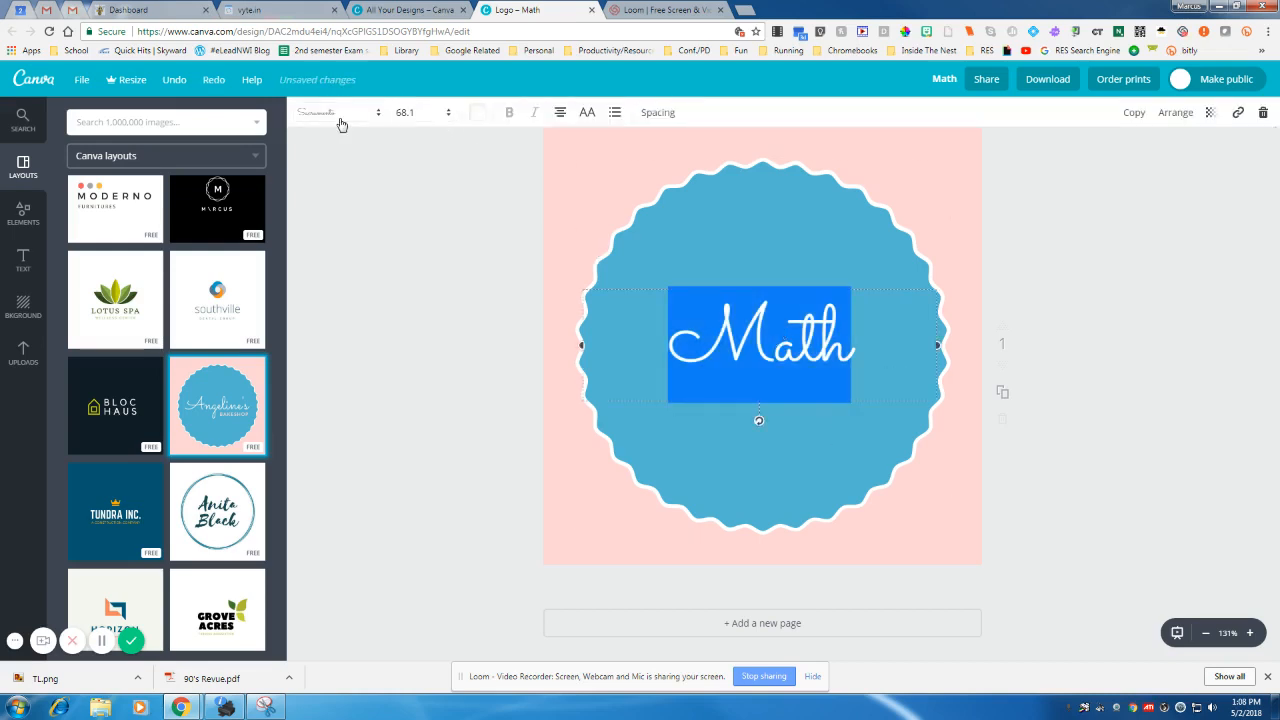
left_click(372, 114)
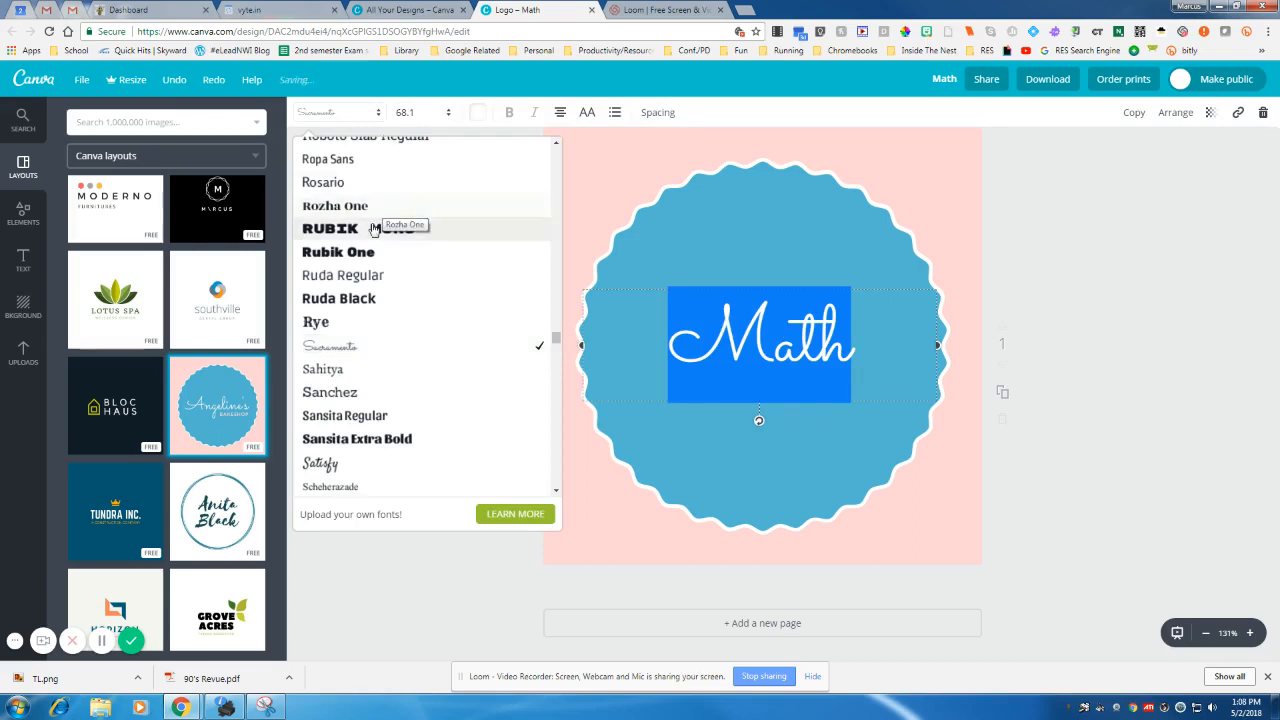
left_click(368, 284)
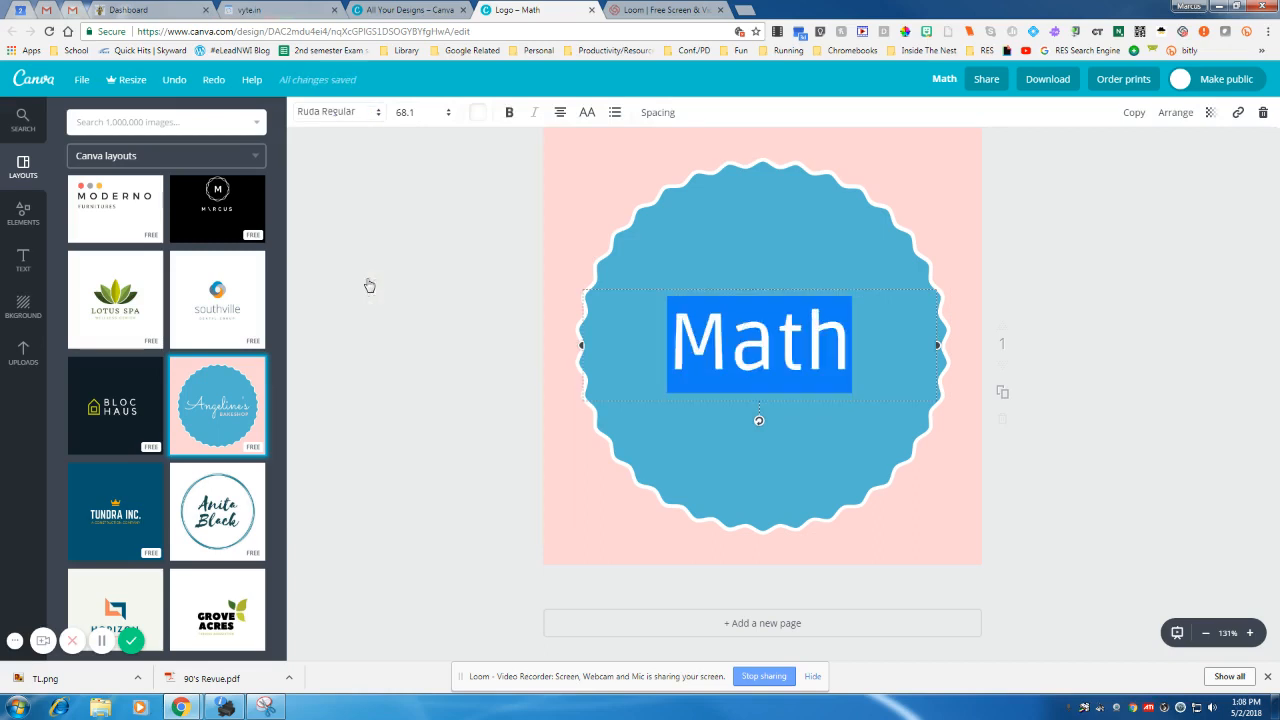
Set the Math text's font size to 96 and move it up to the centre of the badge
left_click(449, 117)
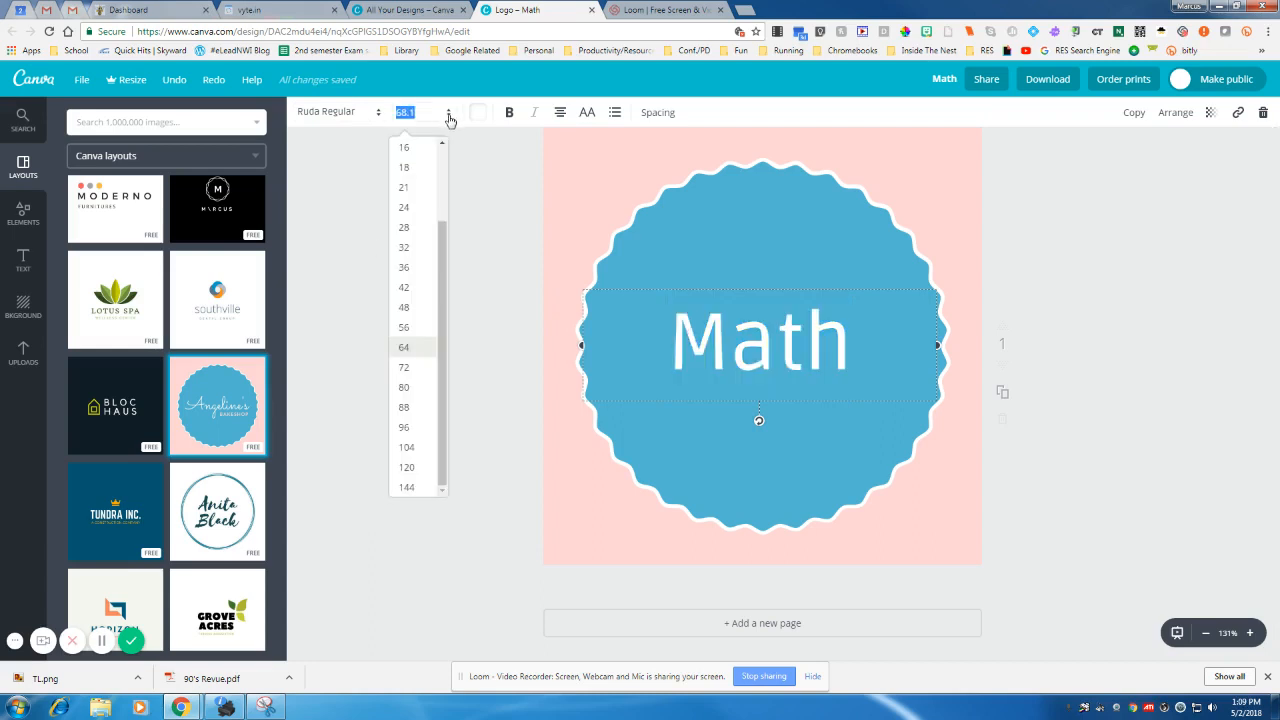
left_click(402, 368)
left_click(448, 113)
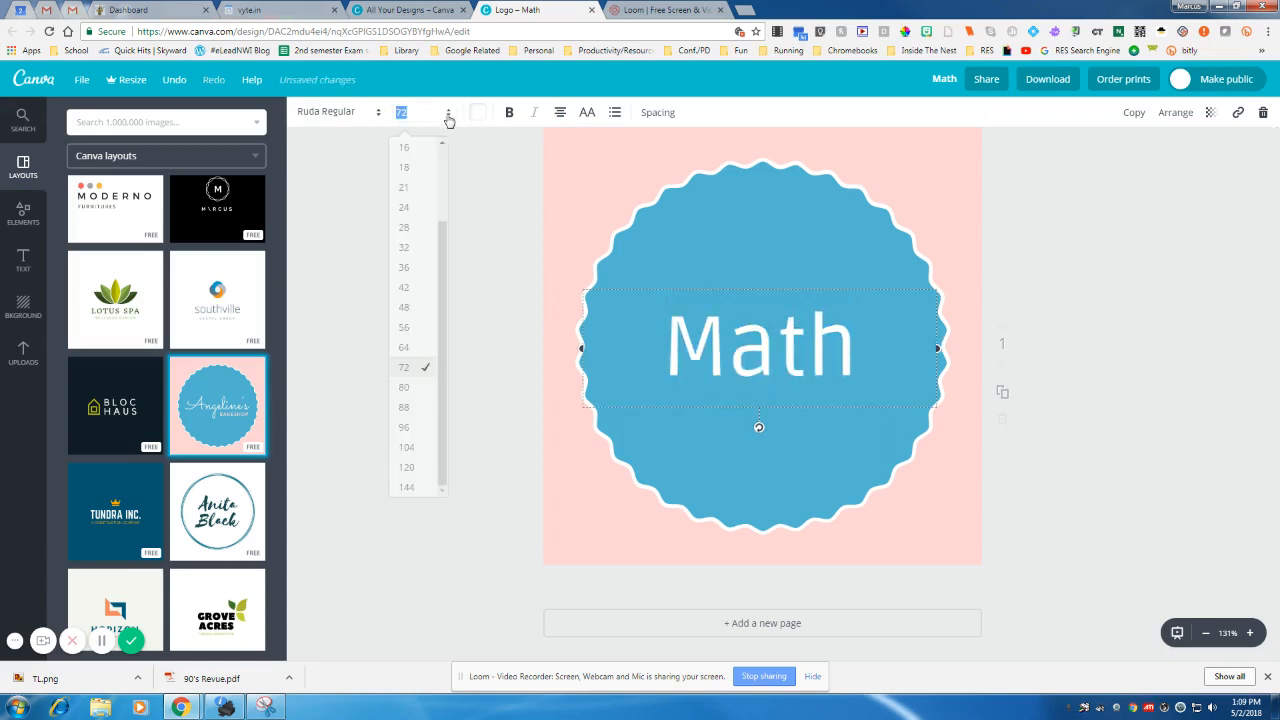
left_click(421, 410)
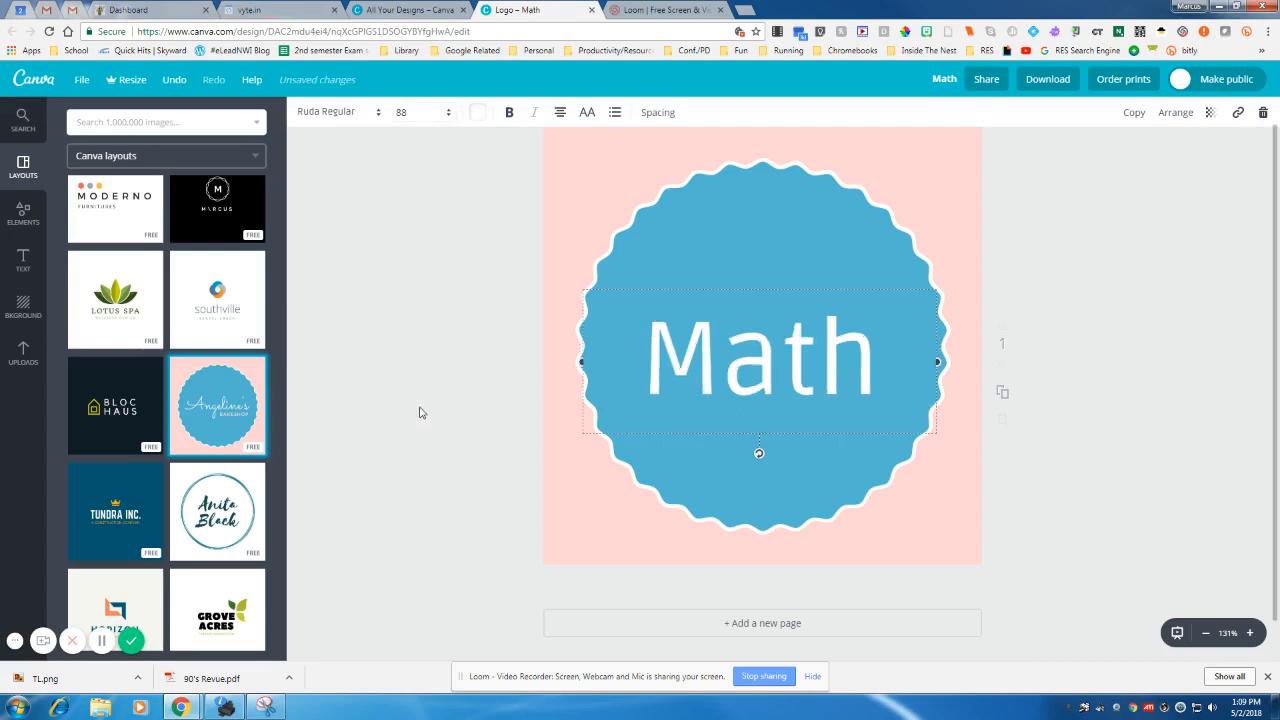
left_click(448, 113)
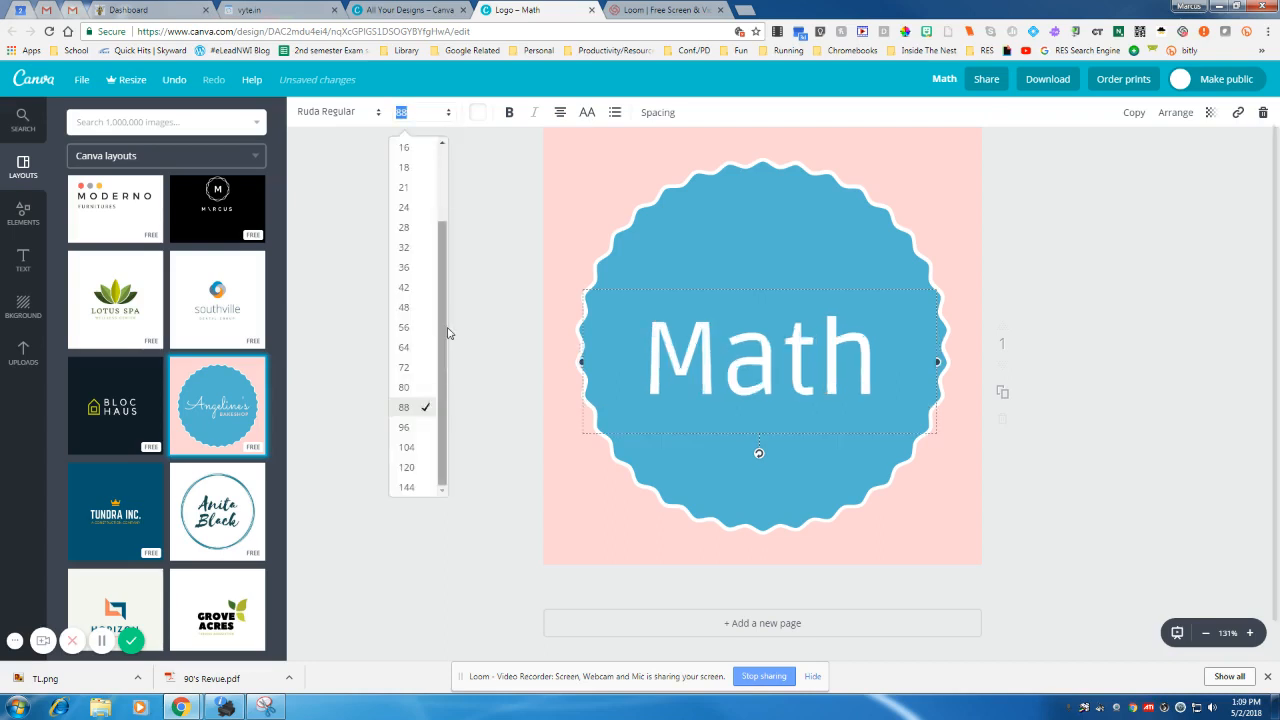
left_click(405, 428)
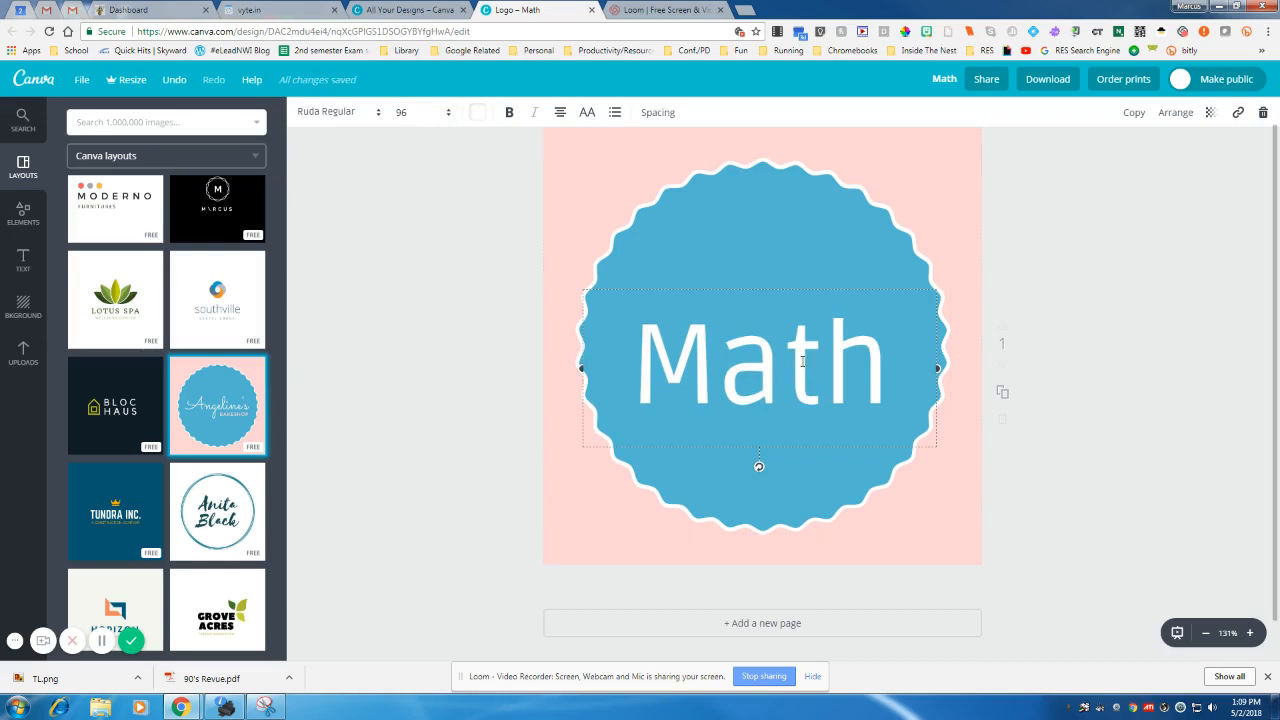
left_click_drag(772, 285, 773, 261)
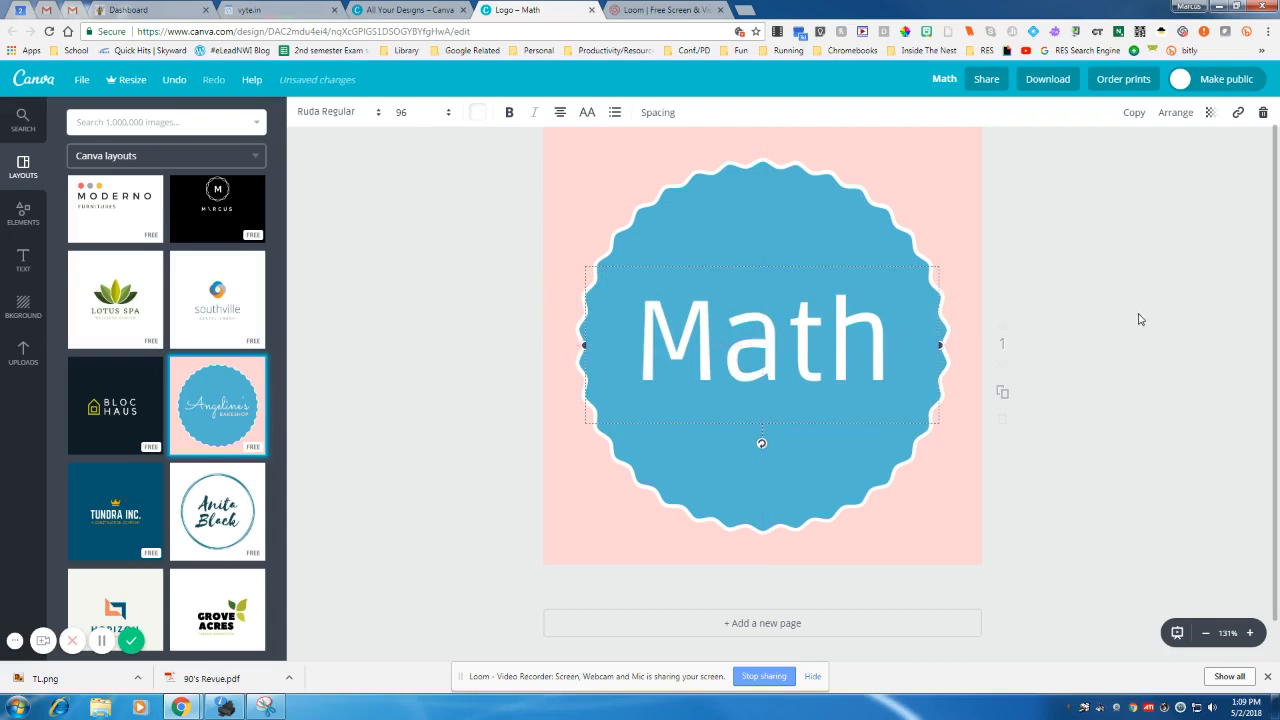
left_click(1018, 280)
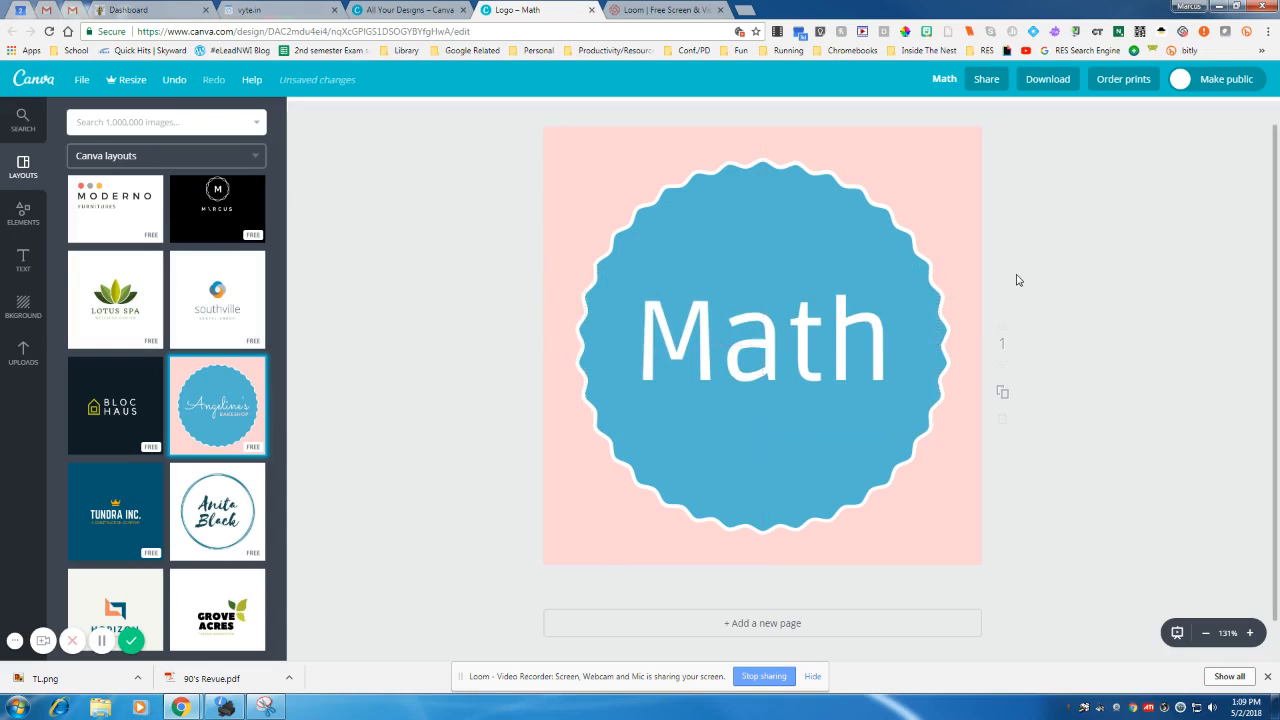
Examine the colour options available for the pink background and the blue badge
left_click(573, 160)
left_click(386, 206)
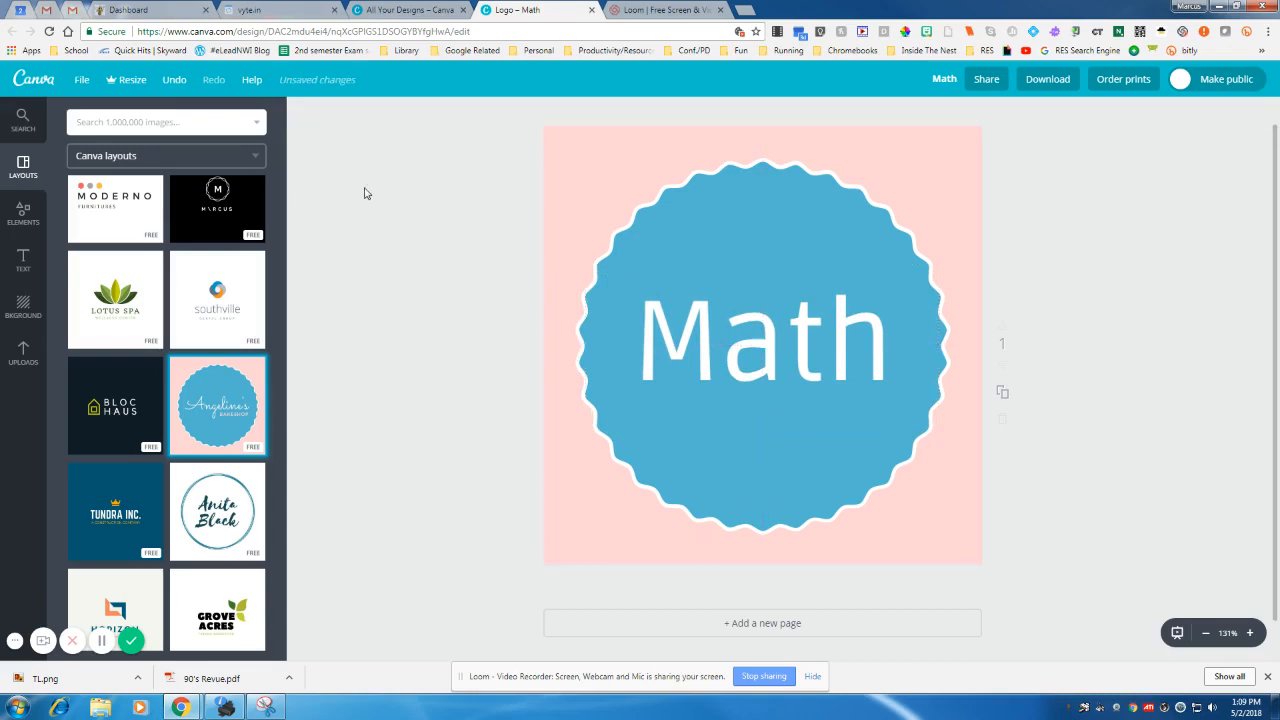
left_click(588, 139)
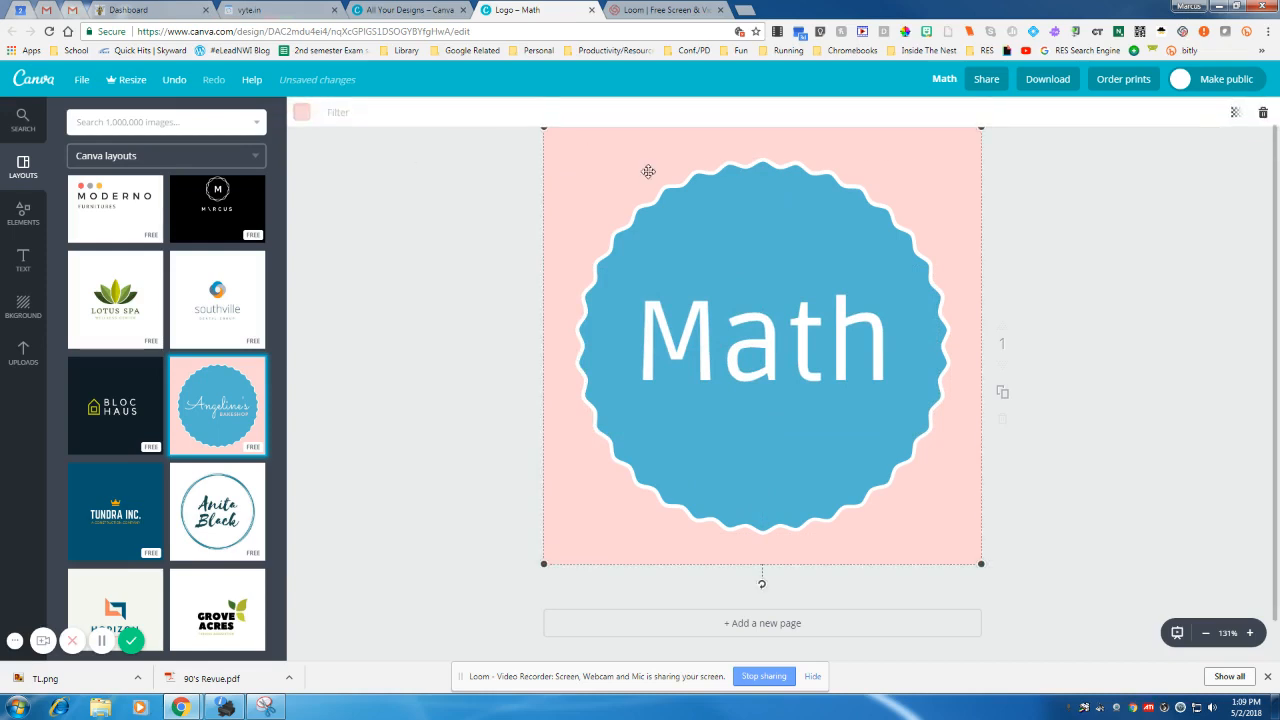
left_click(302, 116)
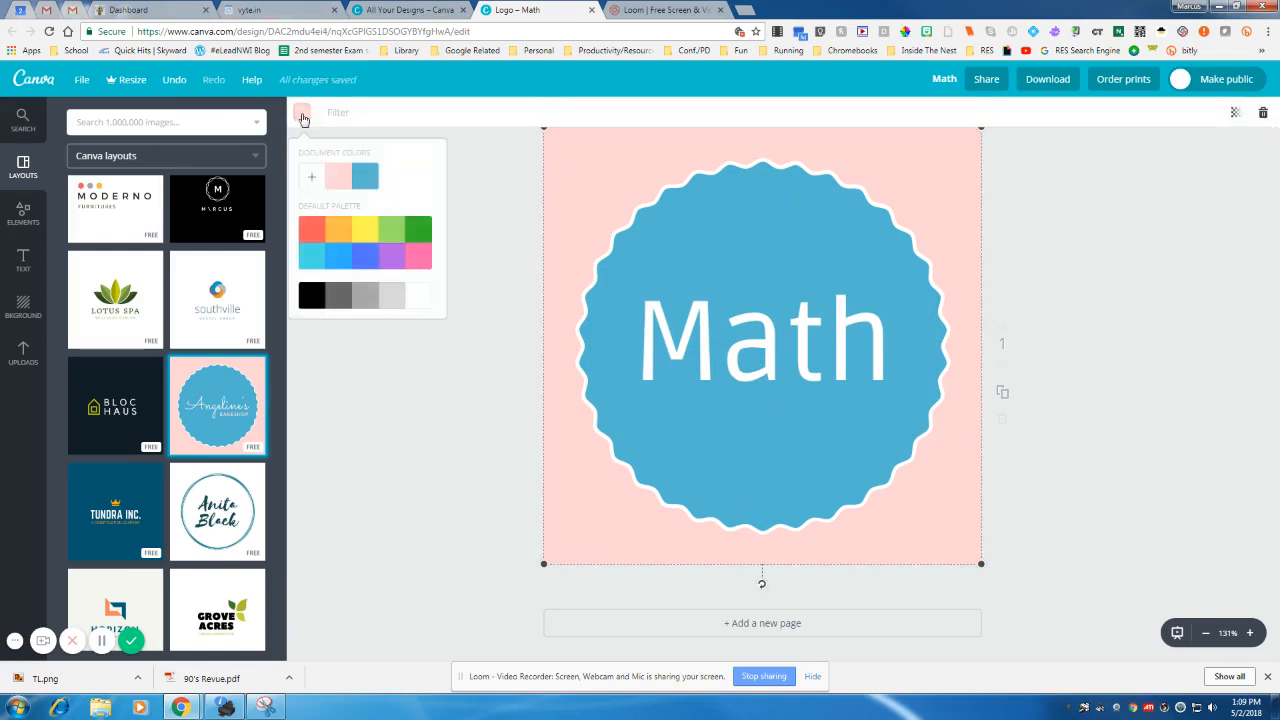
left_click(748, 258)
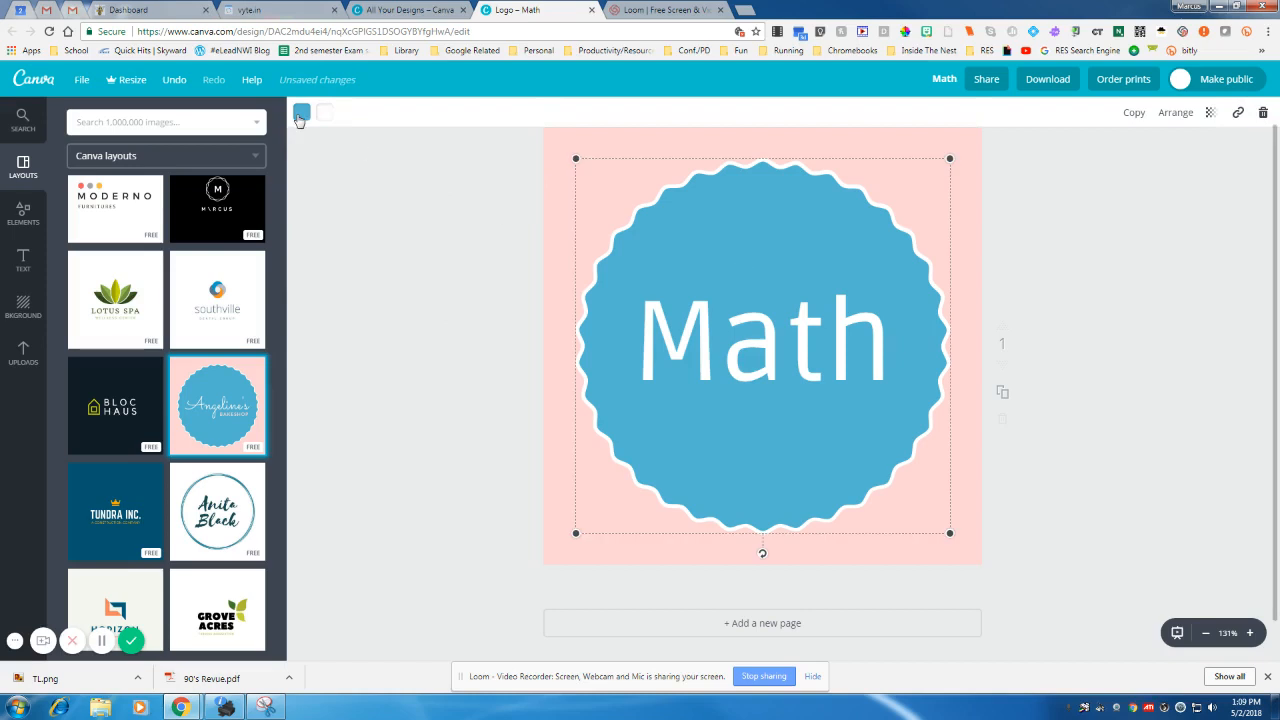
left_click(1100, 324)
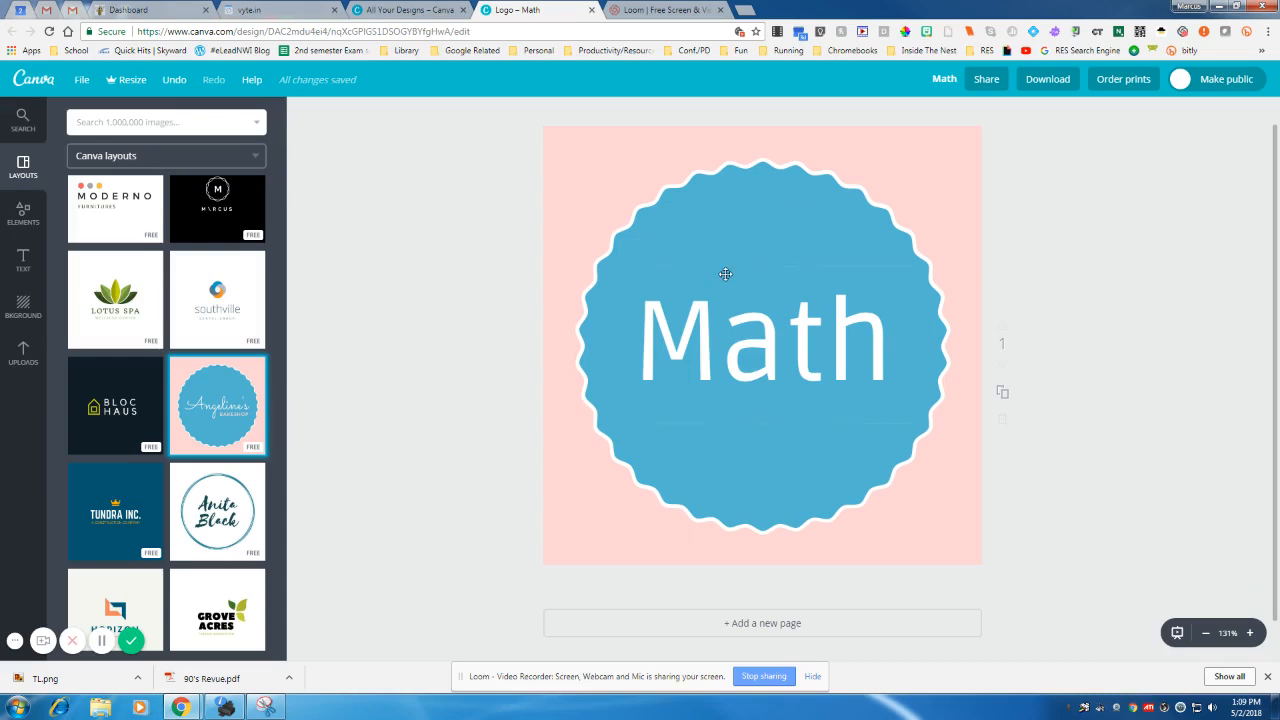
Keep Math as the design title and save the design
left_click(945, 80)
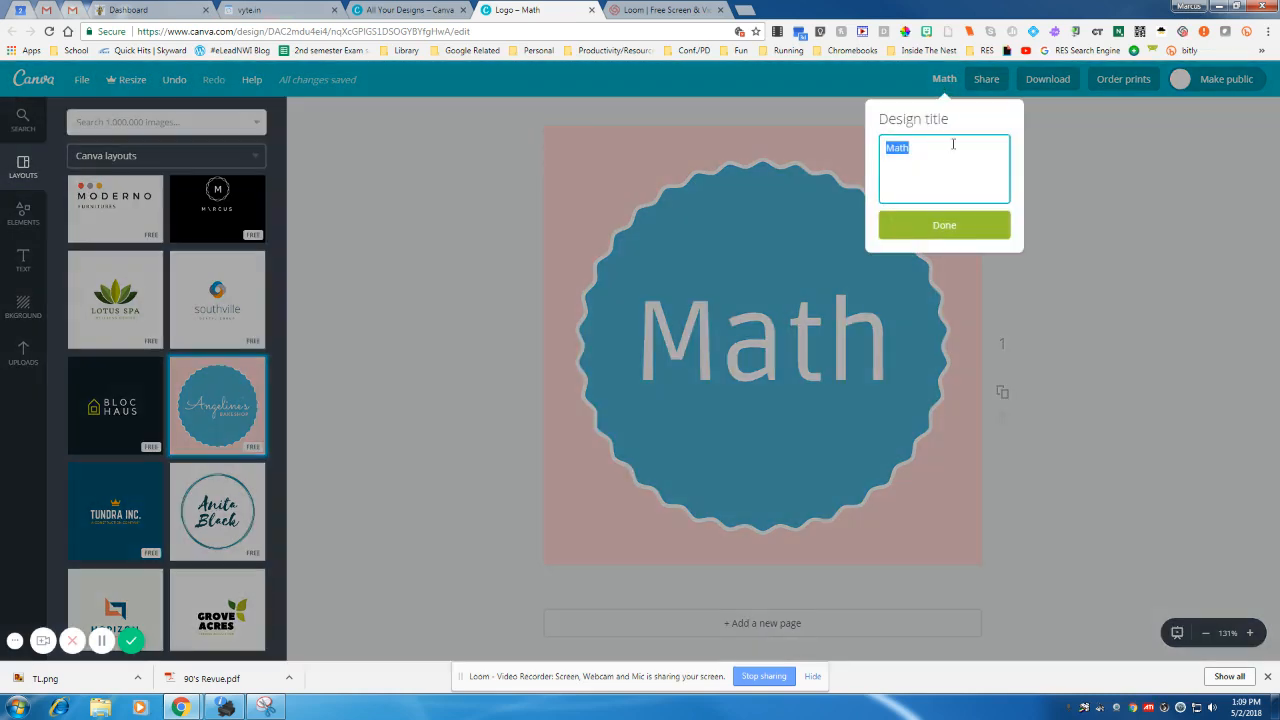
left_click(988, 227)
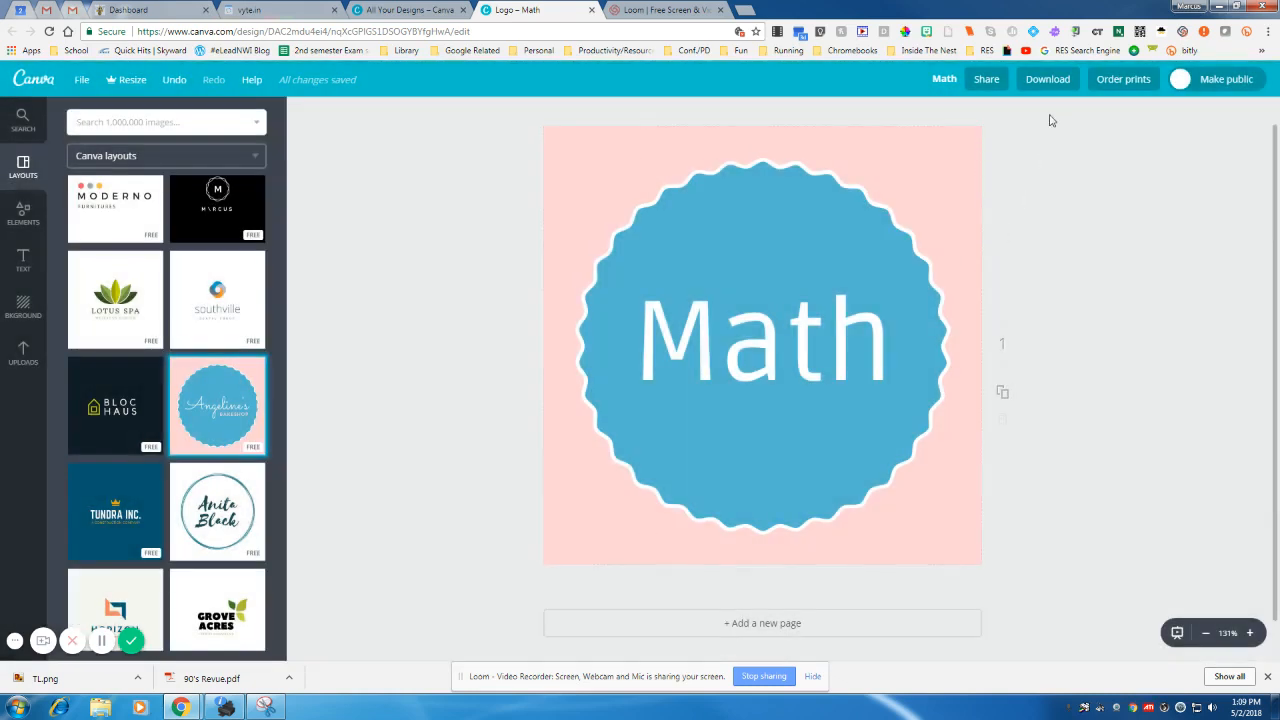
left_click(81, 80)
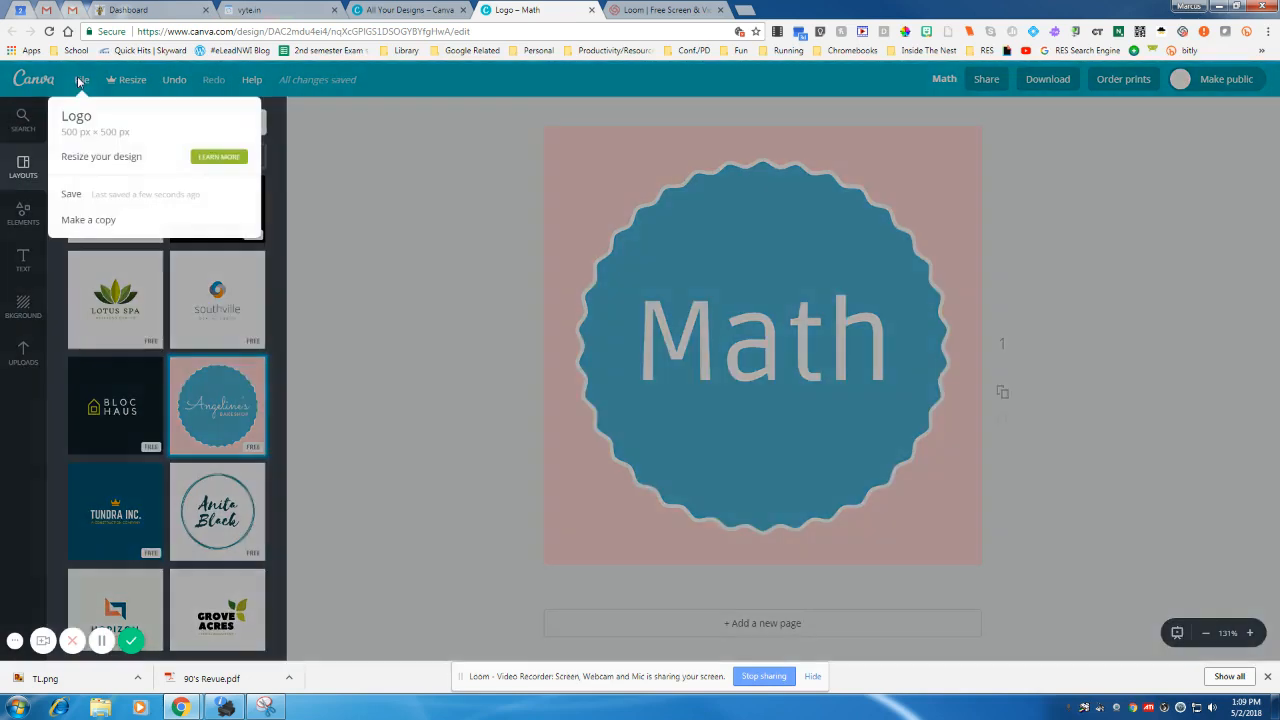
left_click(104, 197)
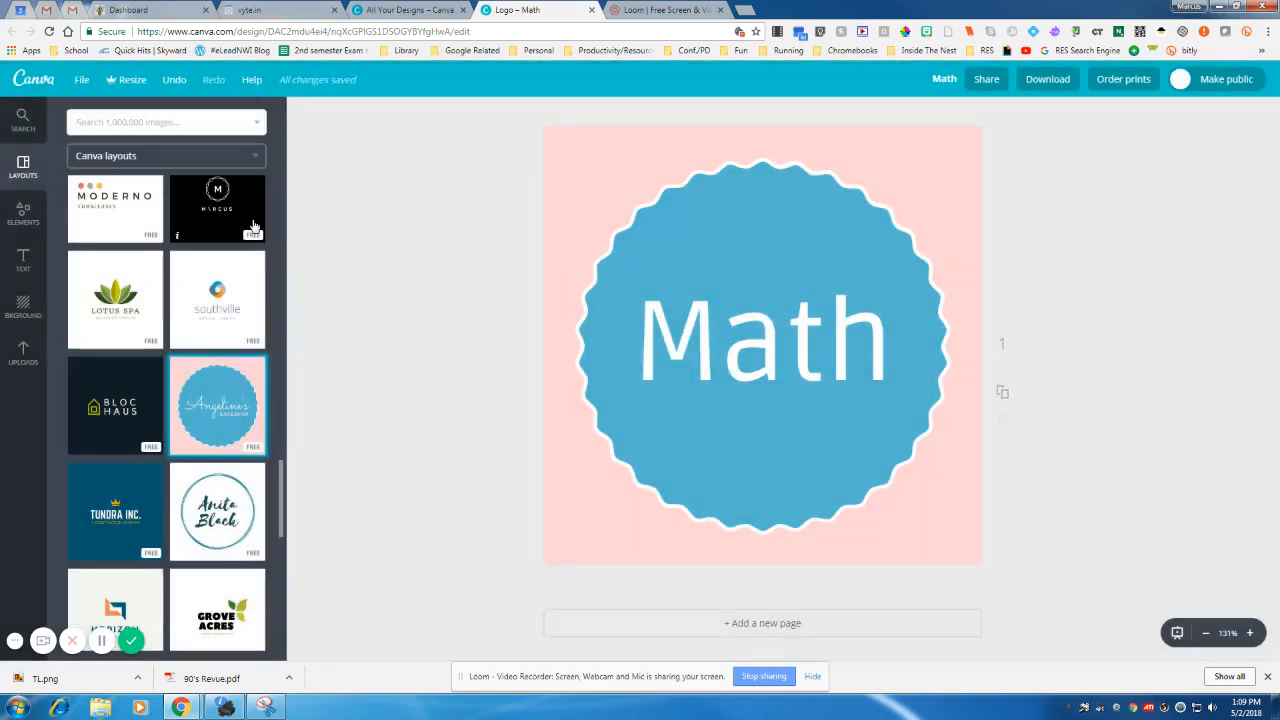
left_click(81, 80)
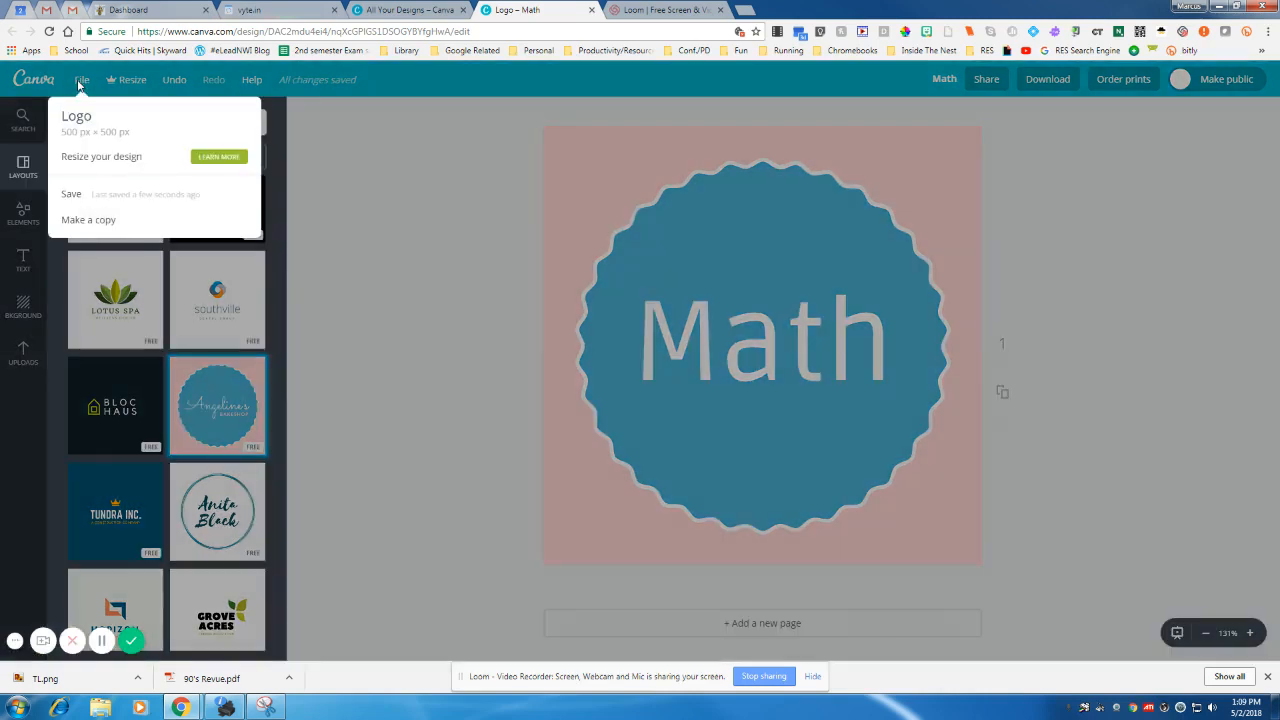
left_click(81, 195)
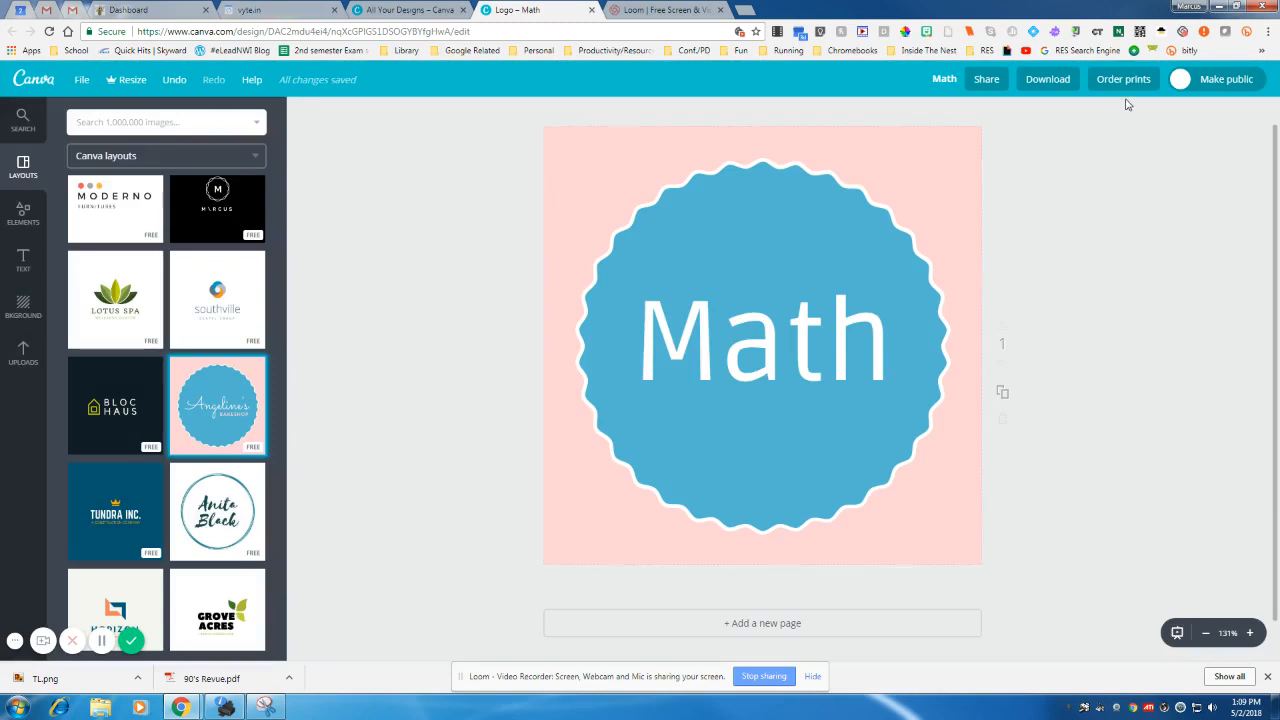
Download the Math design as a JPG file
left_click(1054, 79)
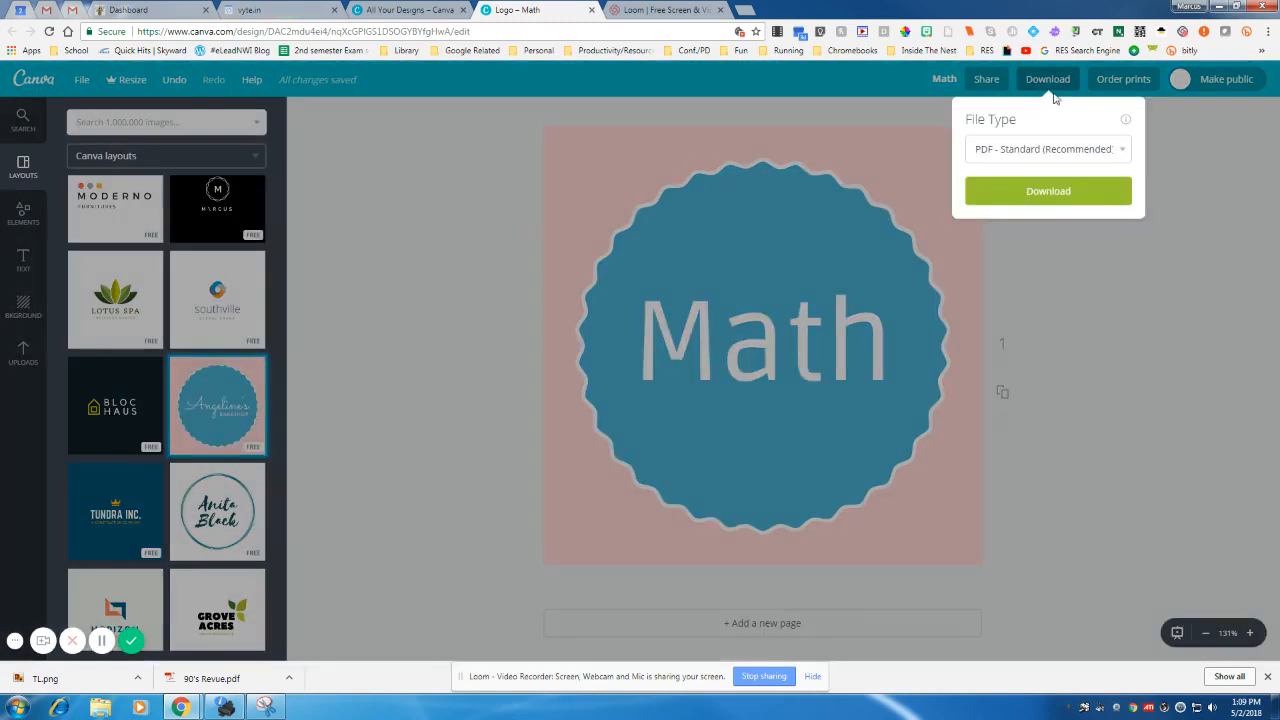
left_click(1053, 158)
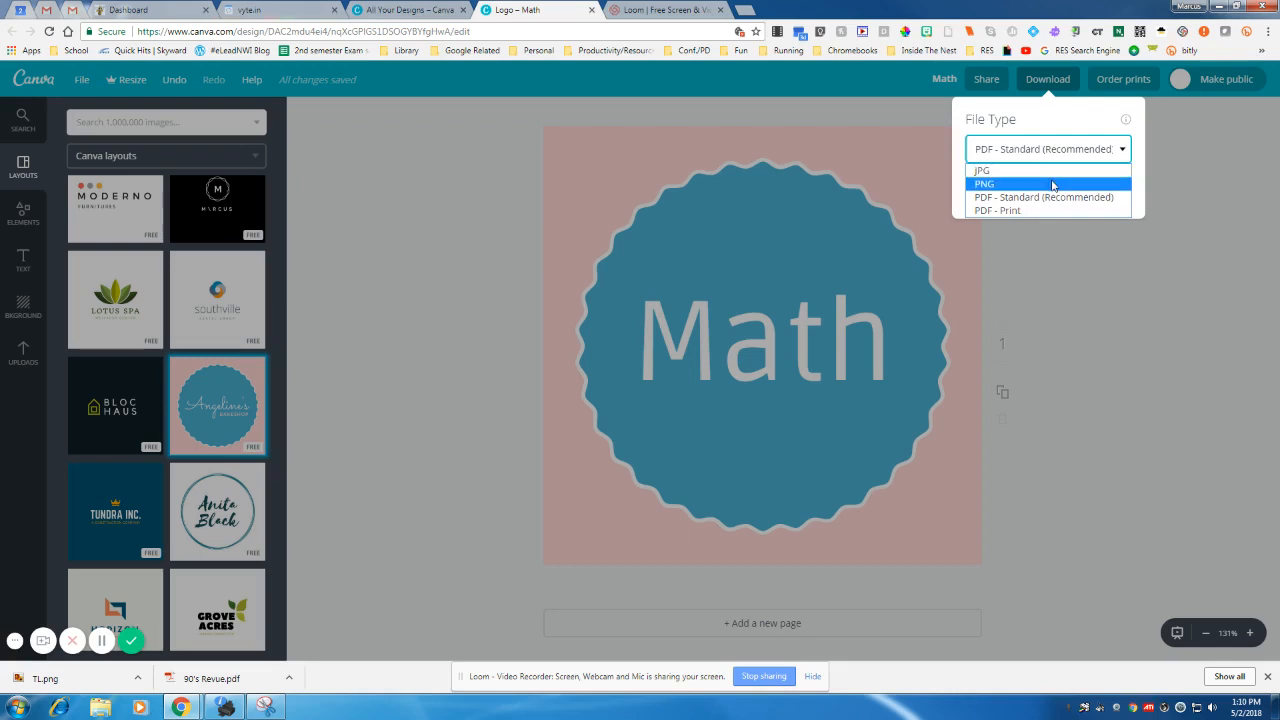
left_click(1053, 185)
left_click(1033, 158)
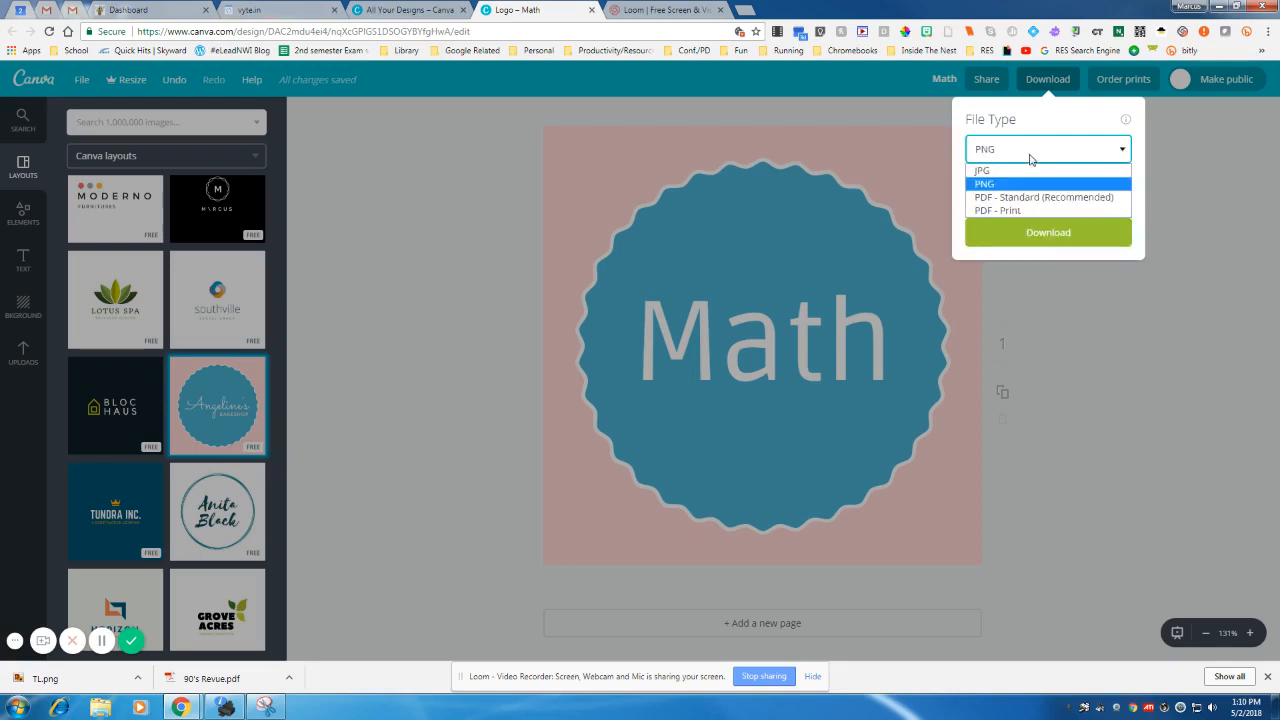
left_click(1020, 172)
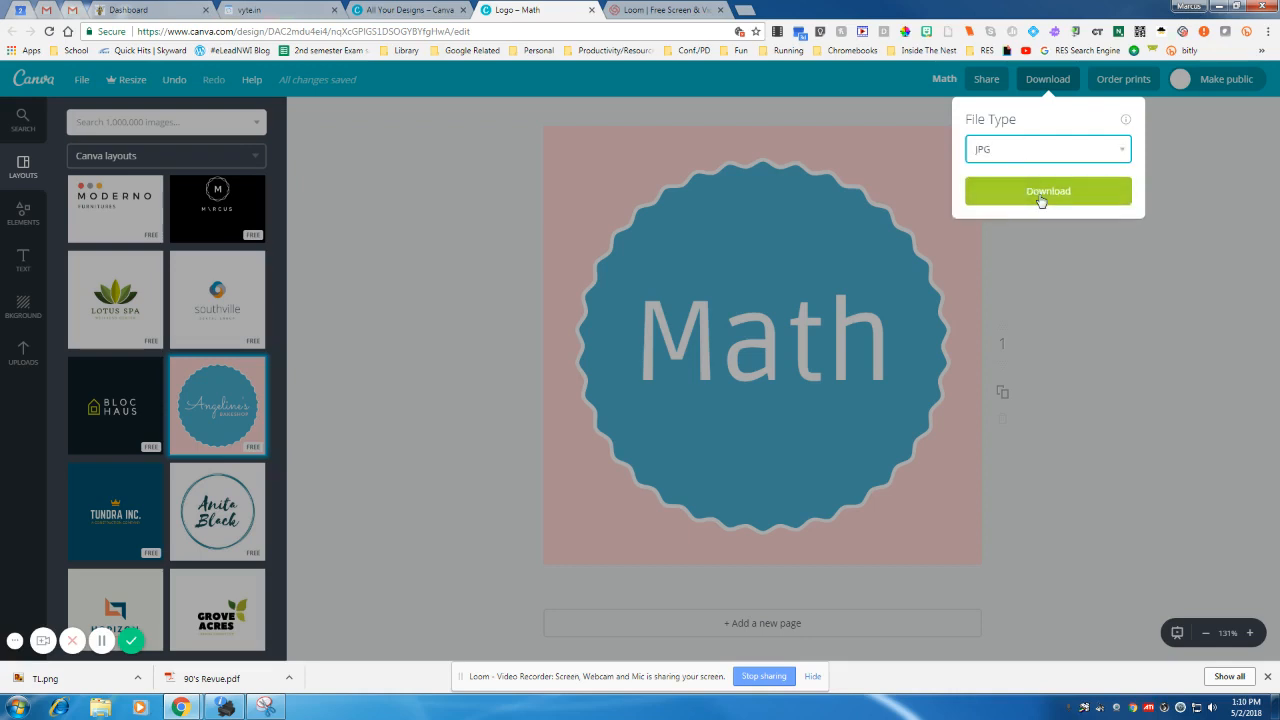
left_click(1038, 197)
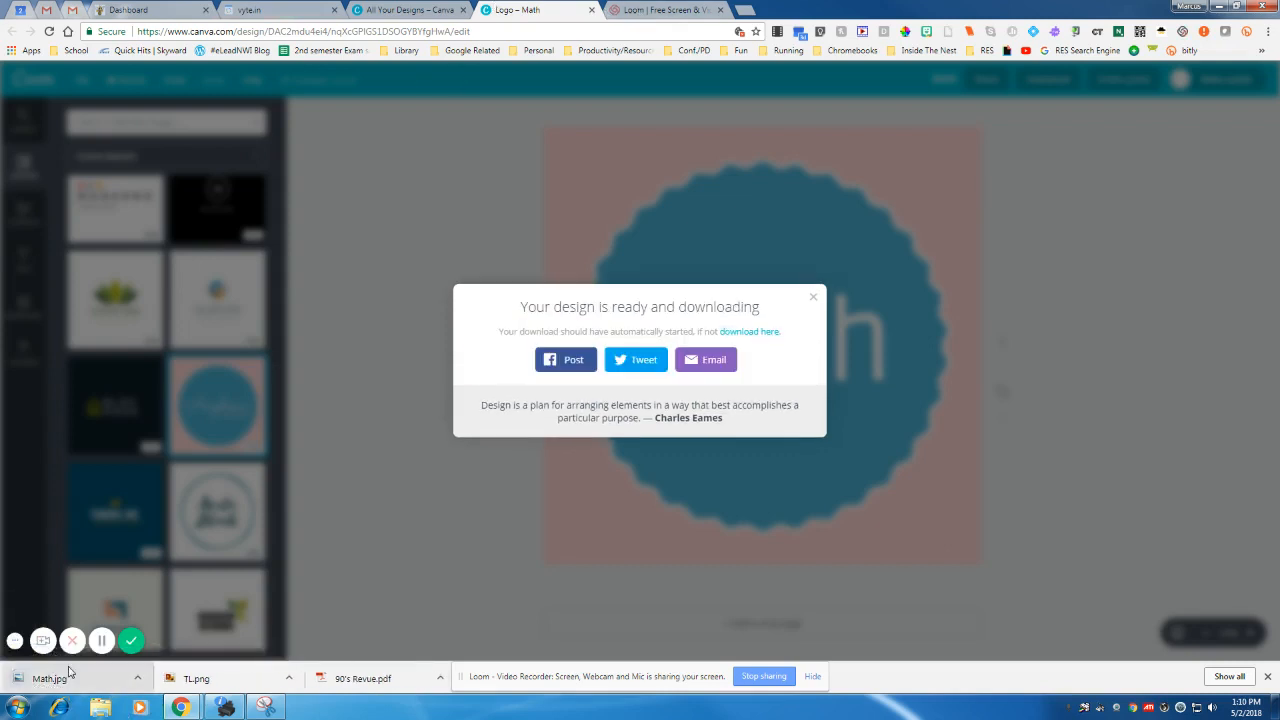
Switch to the Canvas LMS dashboard and open the Sandbox 7 course
left_click(128, 10)
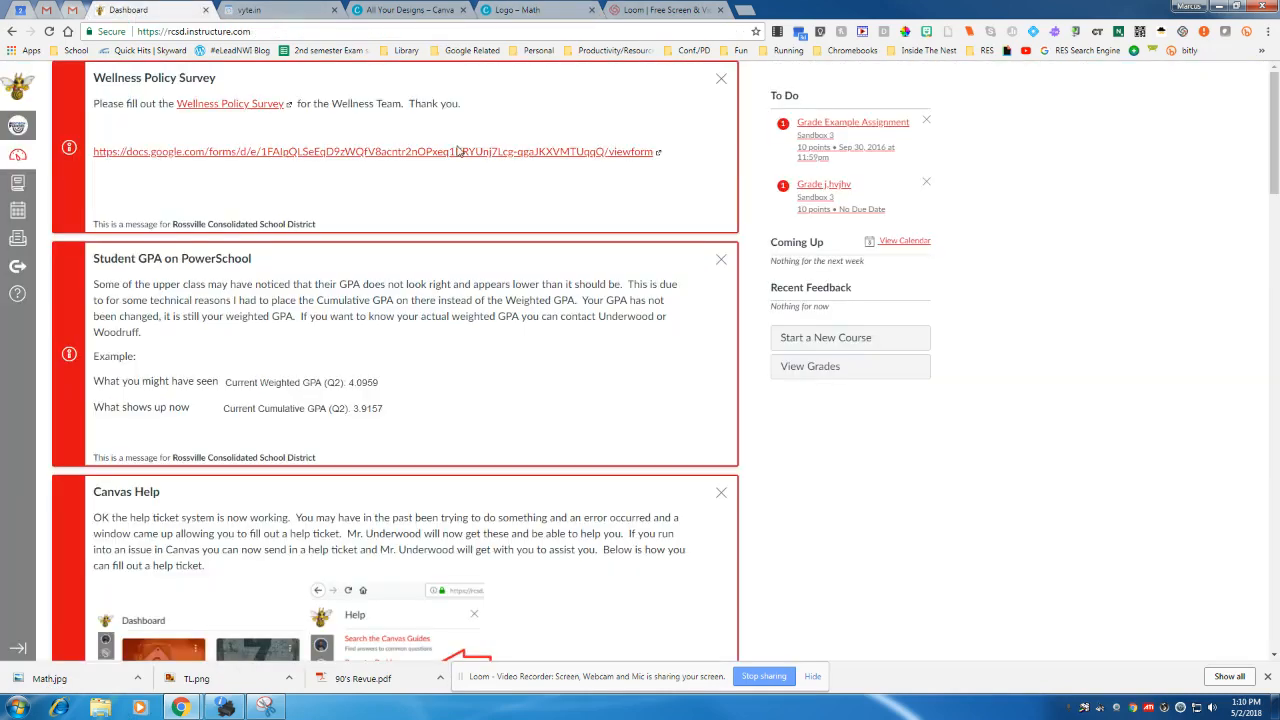
scroll(466, 408, "down", 15)
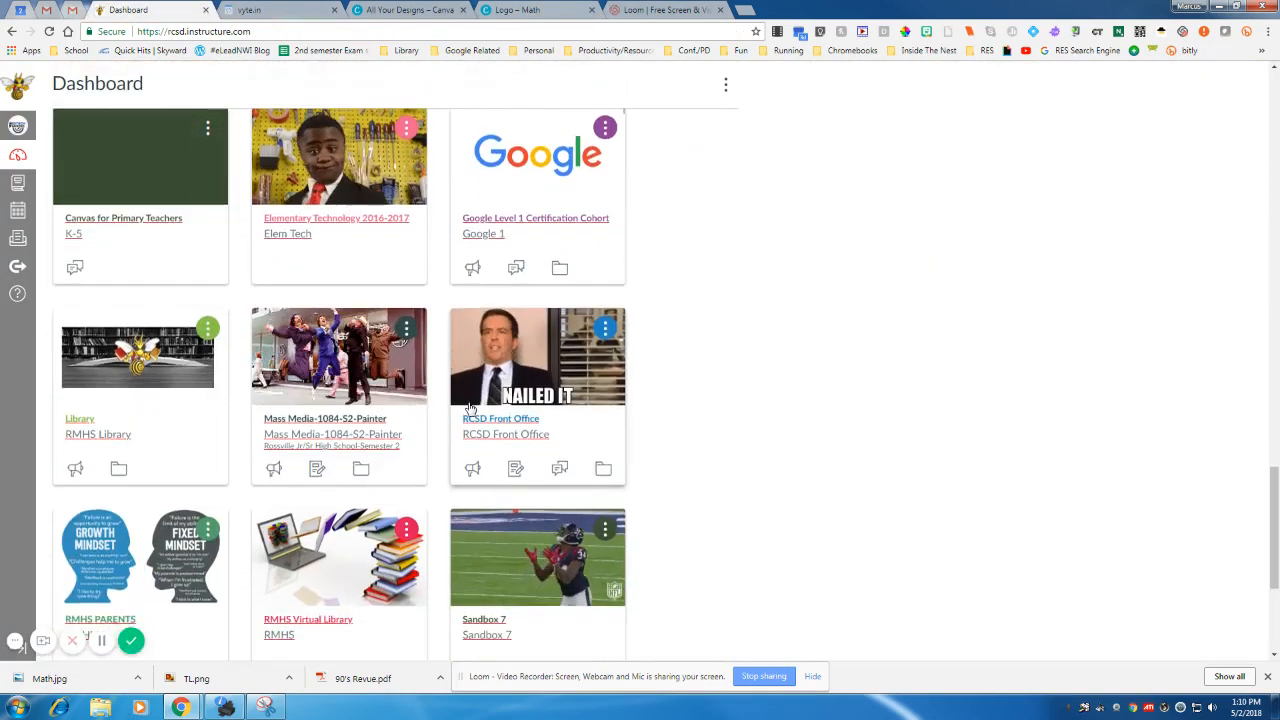
scroll(468, 410, "down", 2)
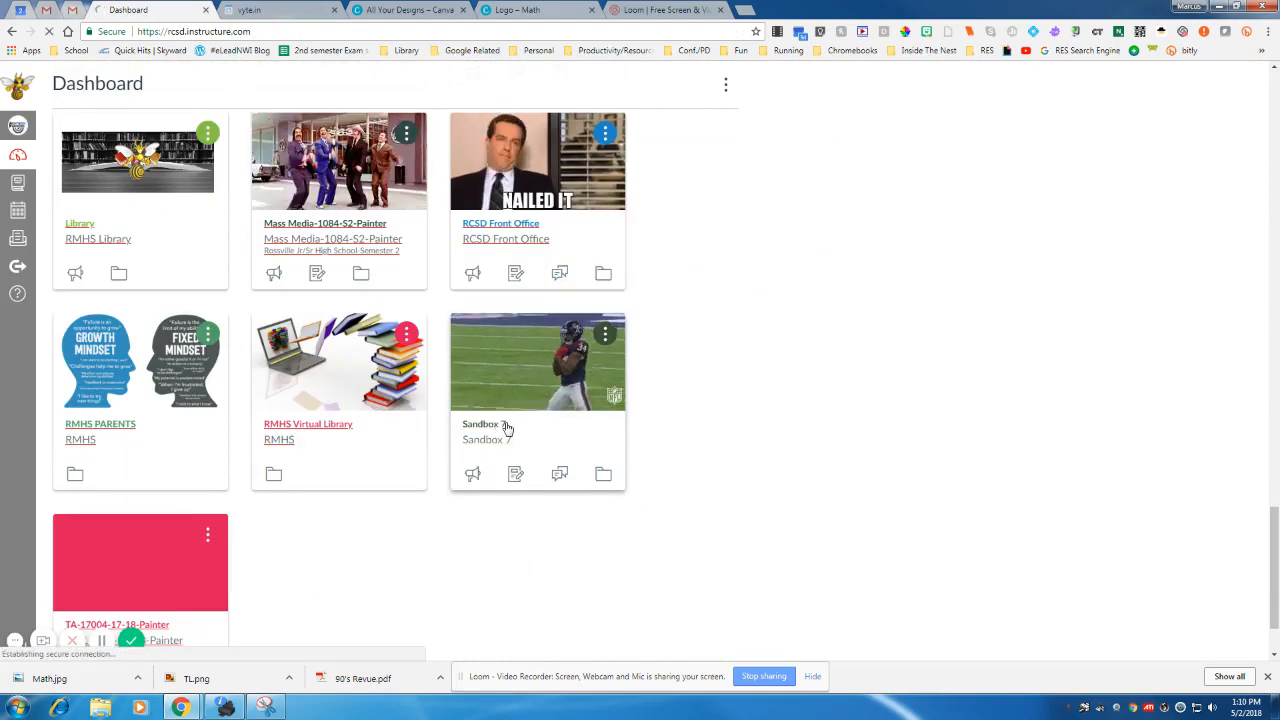
left_click(498, 426)
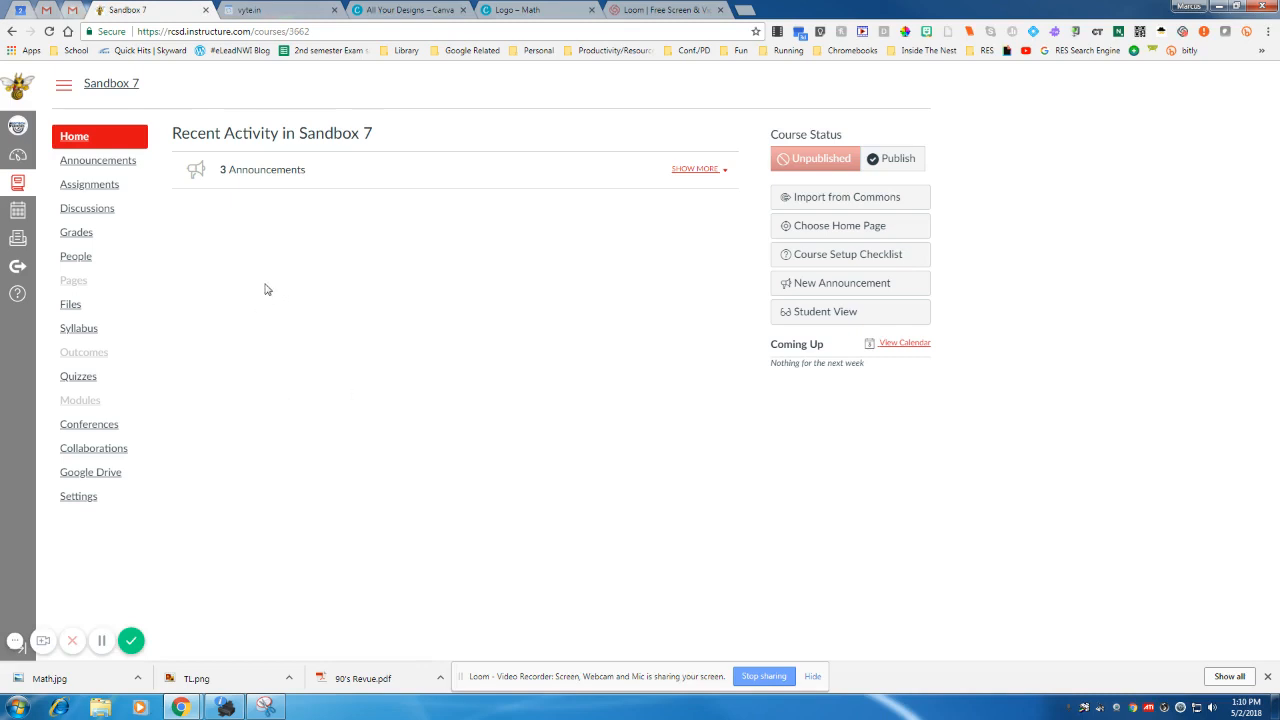
From the course's home page options, go to set up a front page, then create and publish a new page titled Homepage
left_click(830, 230)
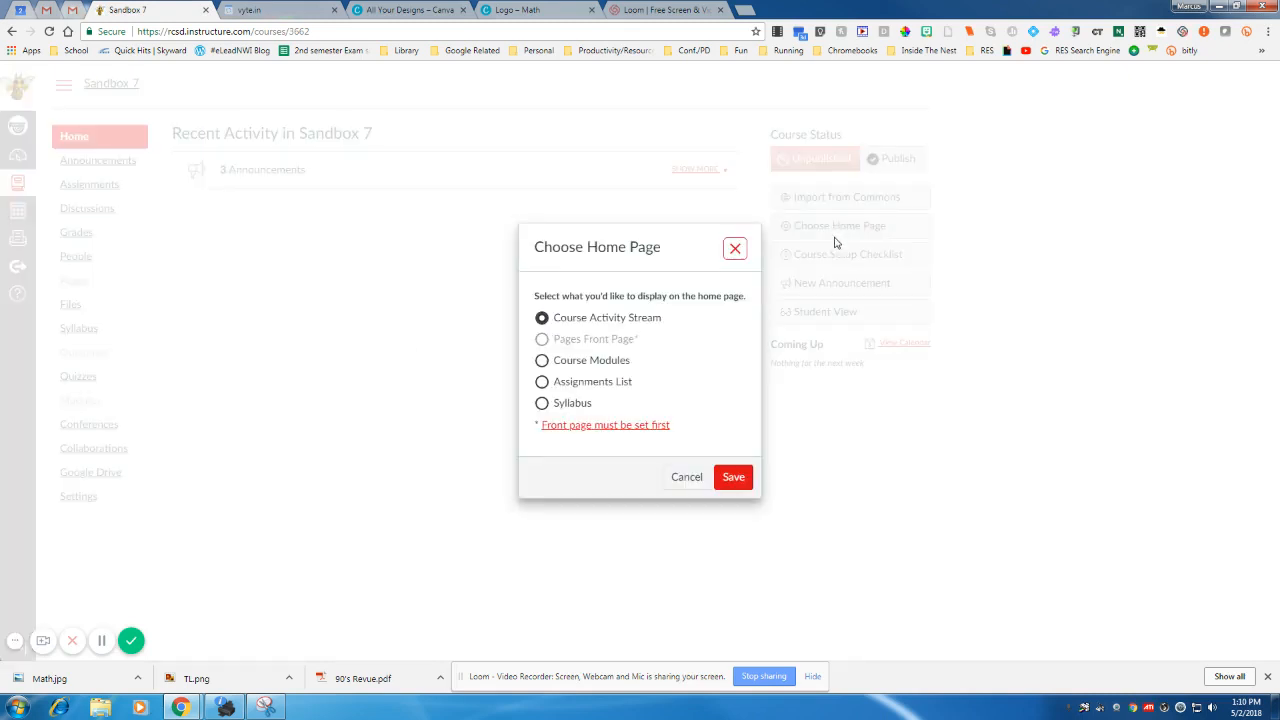
left_click(622, 423)
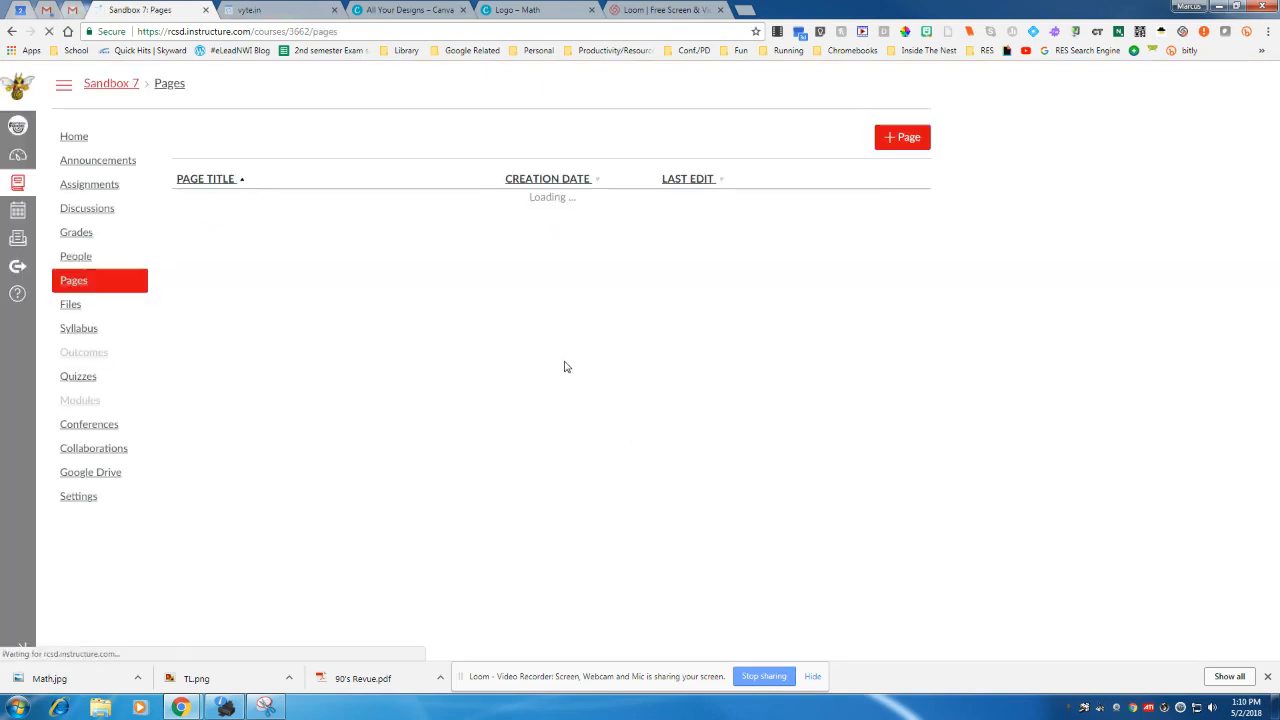
left_click(903, 141)
left_click(272, 150)
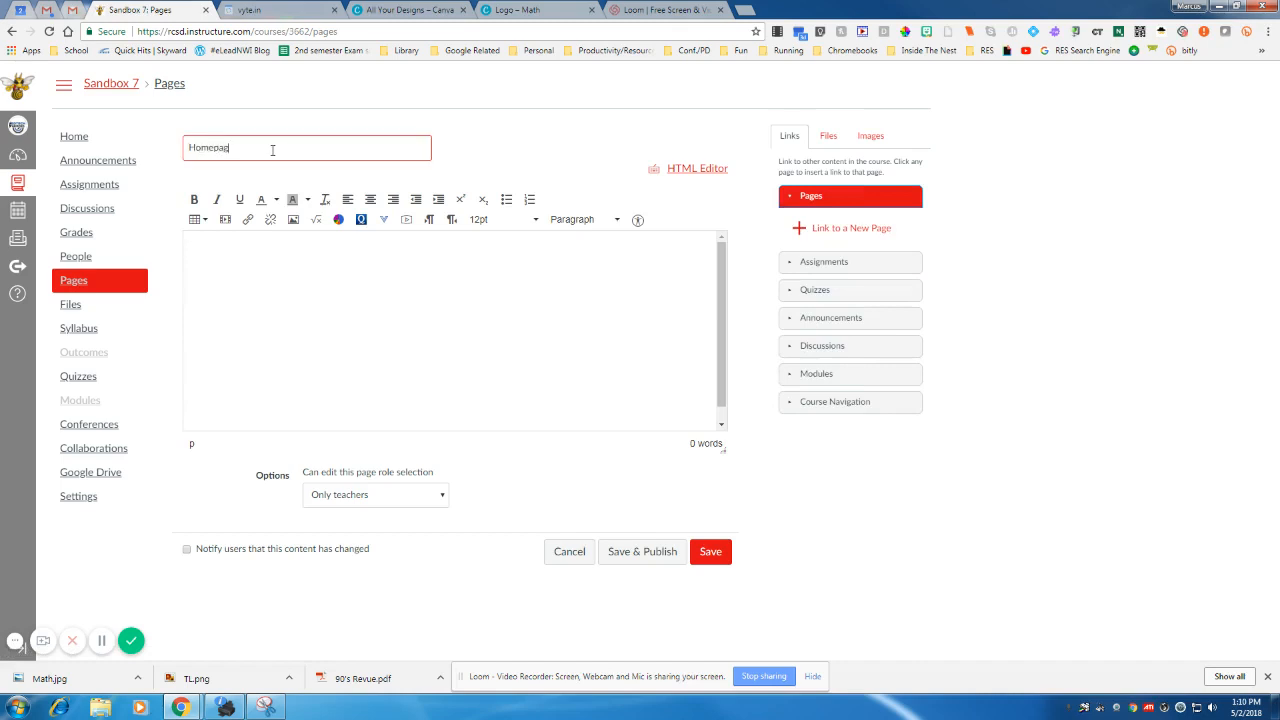
left_click(511, 294)
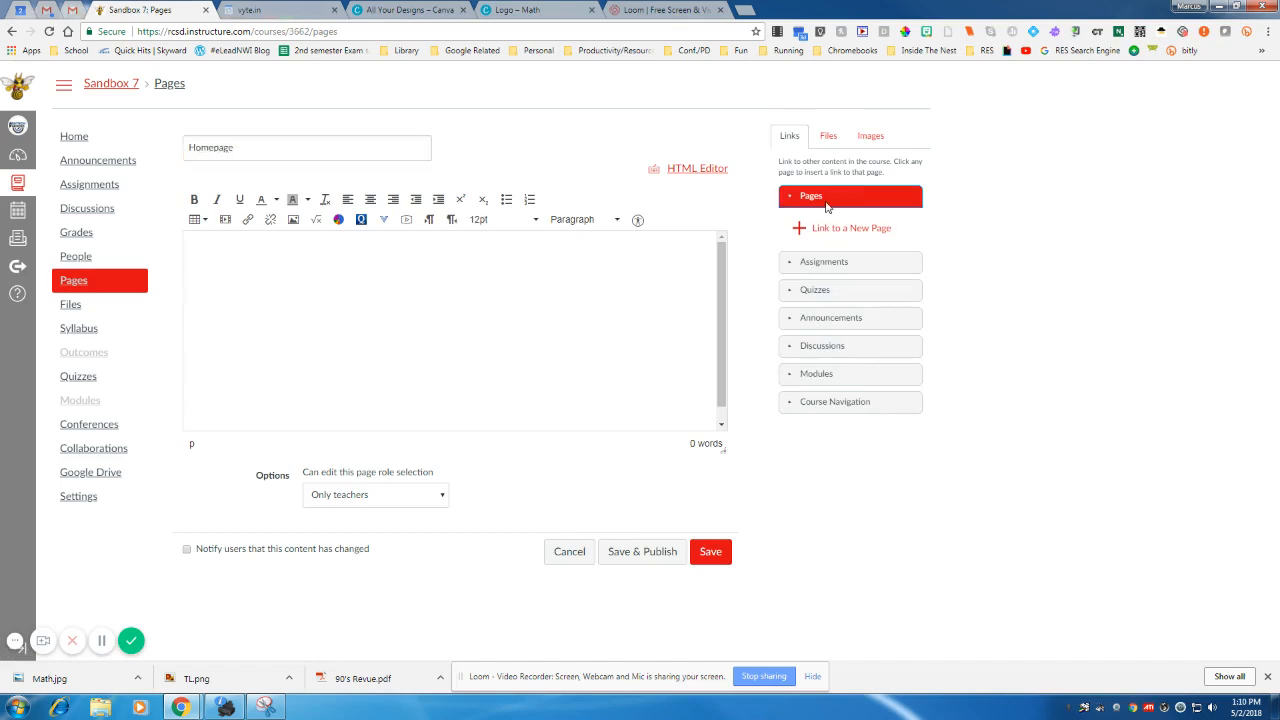
left_click(669, 551)
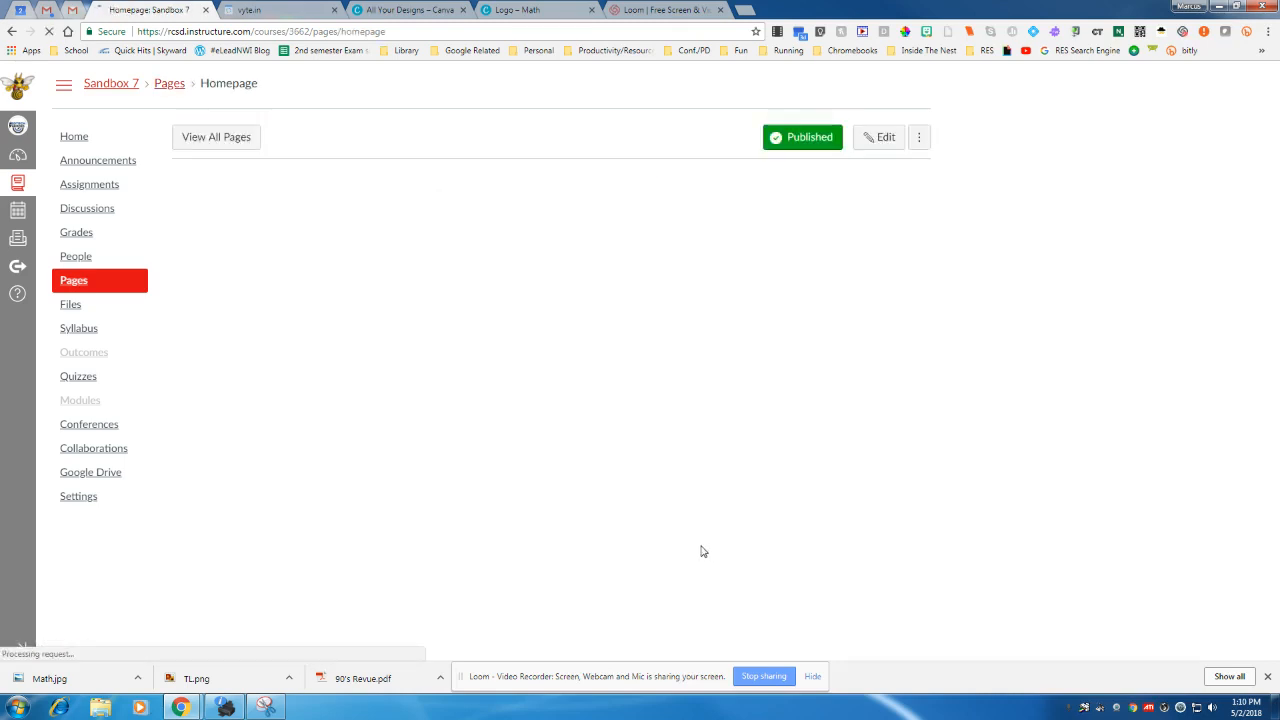
Edit Homepage to add a centred heading with the teacher's name, "3rd Grade Class" and "2018-2019" on the line below, and save it
left_click(884, 137)
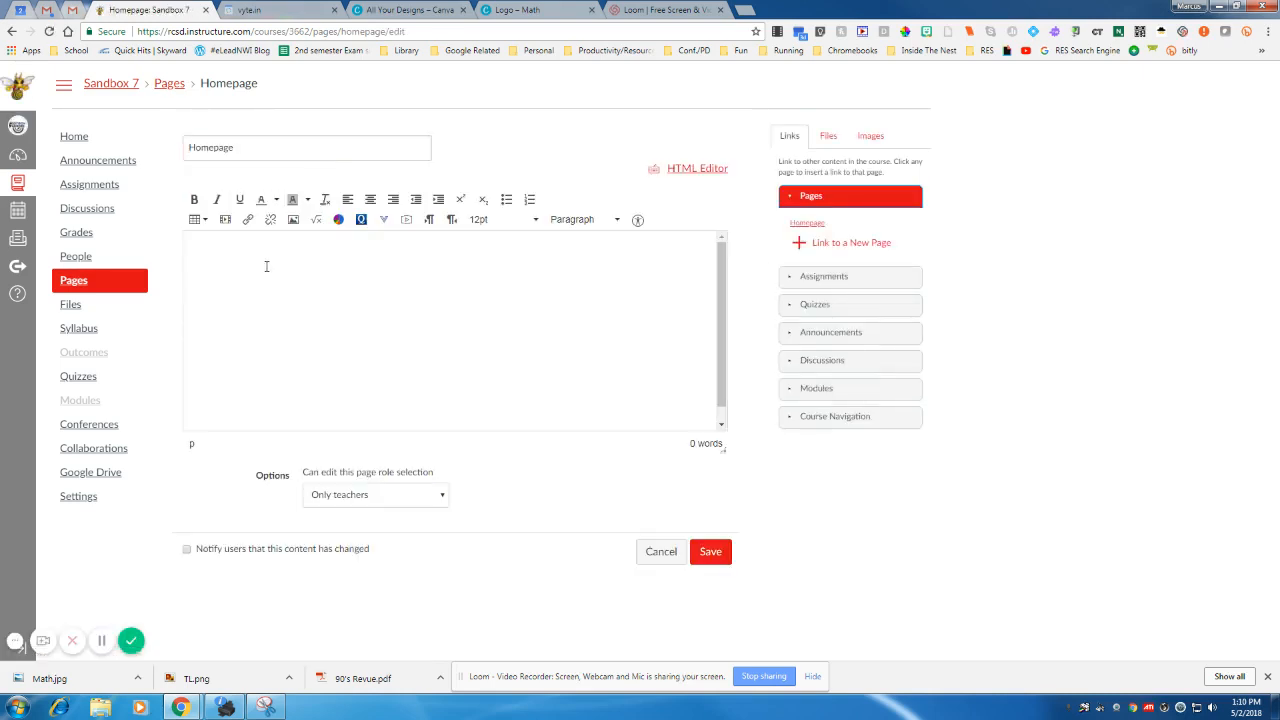
left_click(370, 199)
type("Mr. Painter's ")
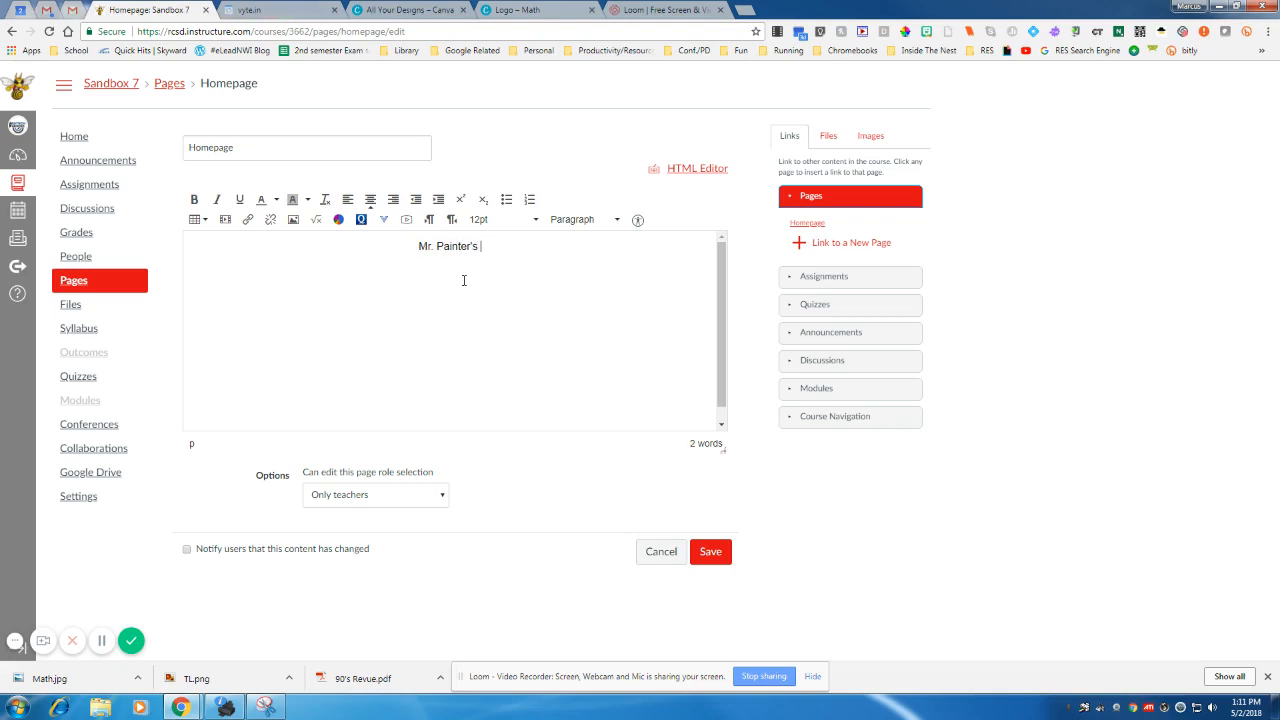
type("3rd Gra")
type("de Class ")
type("2018-2019")
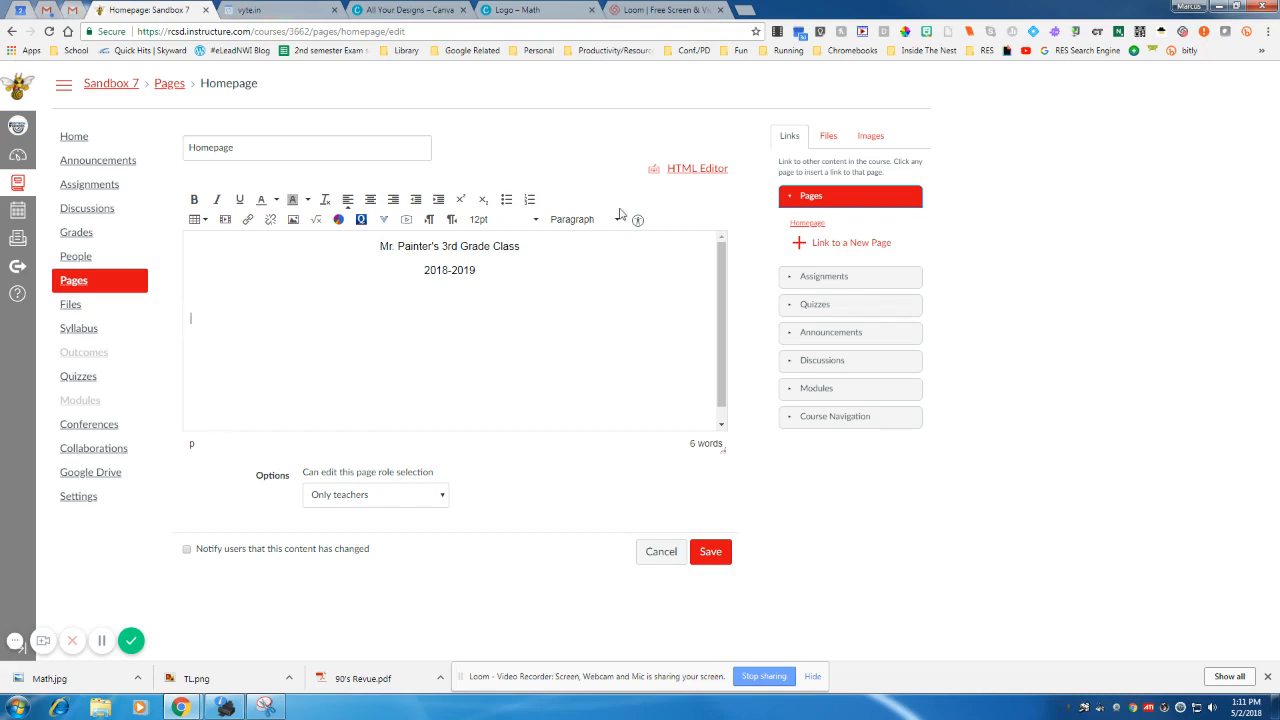
left_click(710, 551)
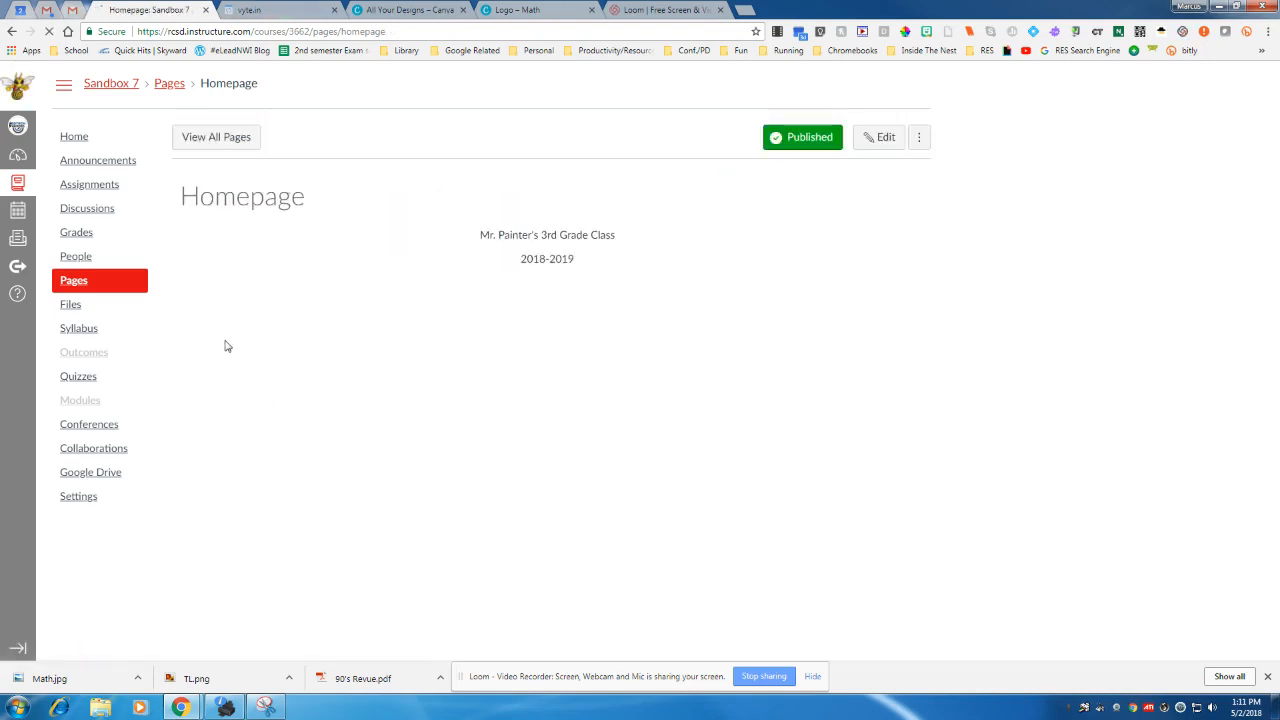
Upload the downloaded Math.jpg to the Sandbox 7 course files
left_click(67, 311)
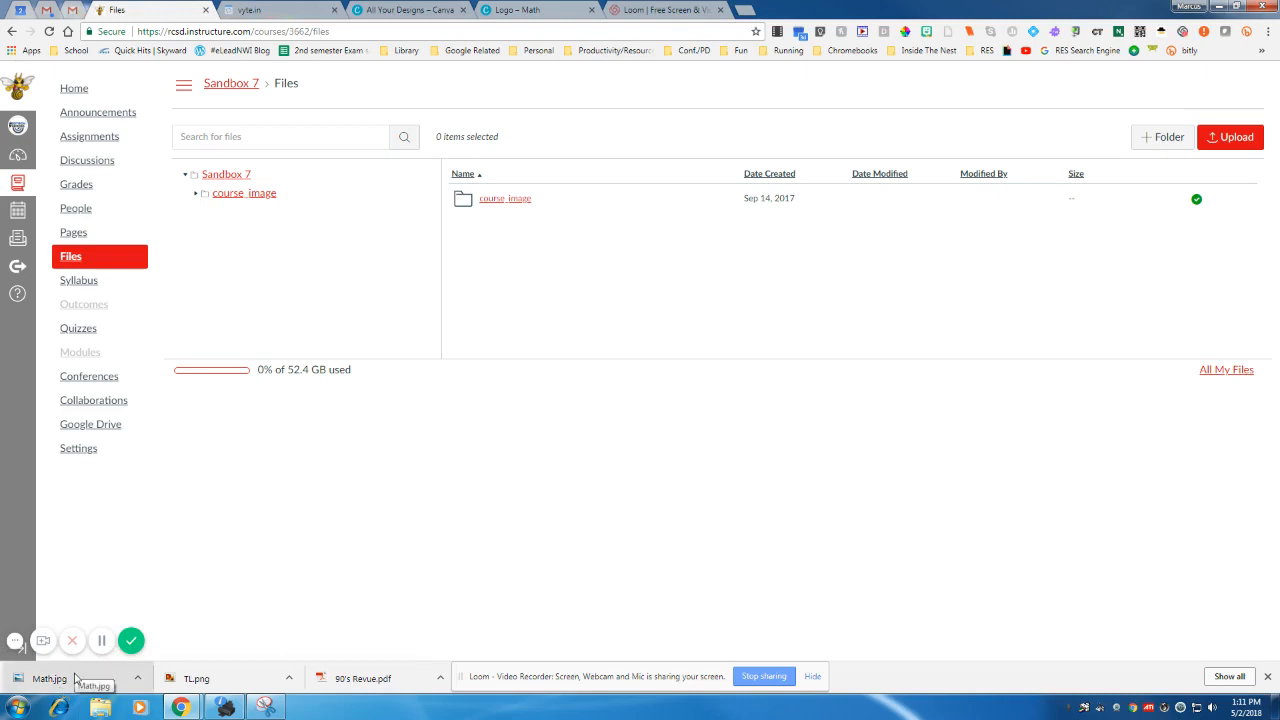
left_click(1233, 142)
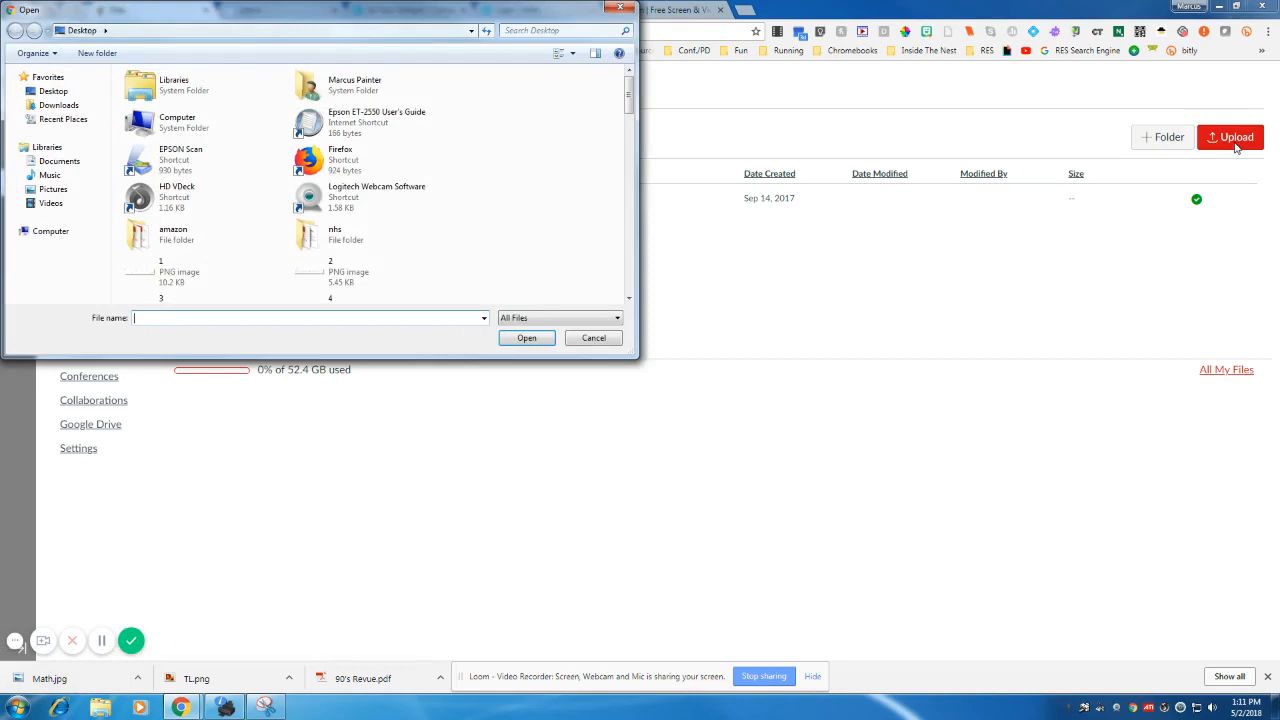
left_click(593, 338)
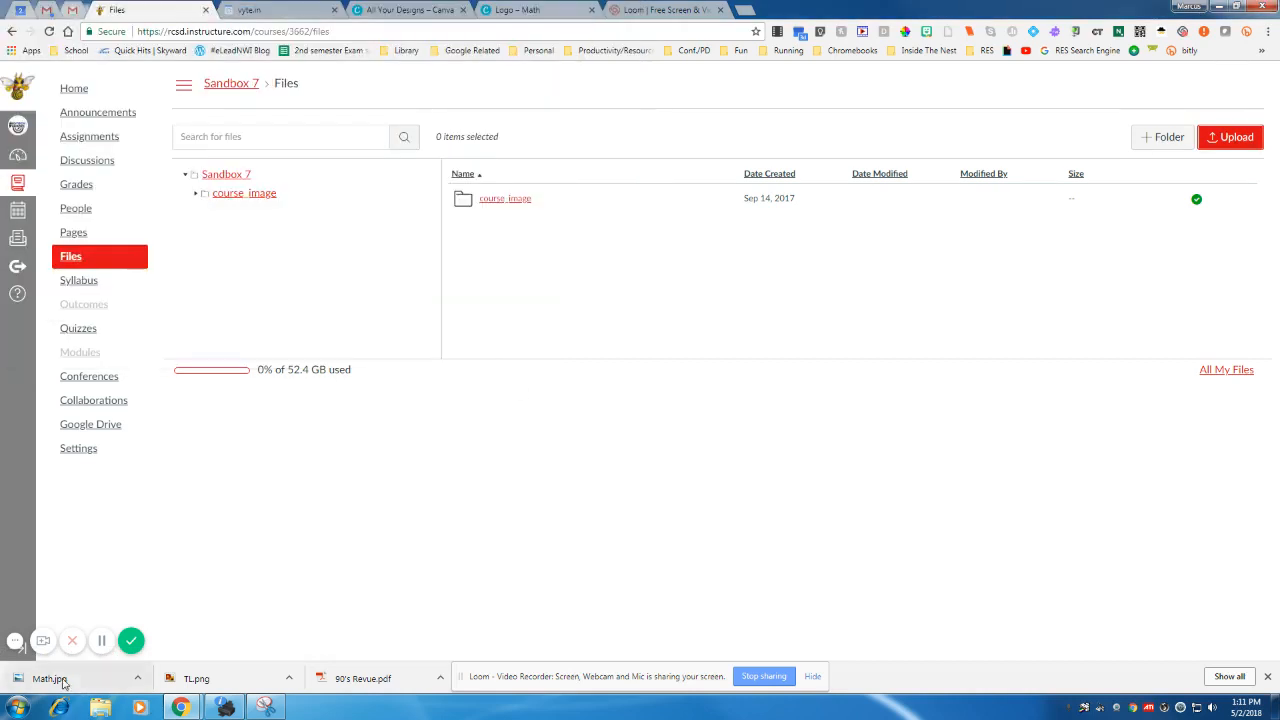
left_click_drag(52, 678, 877, 248)
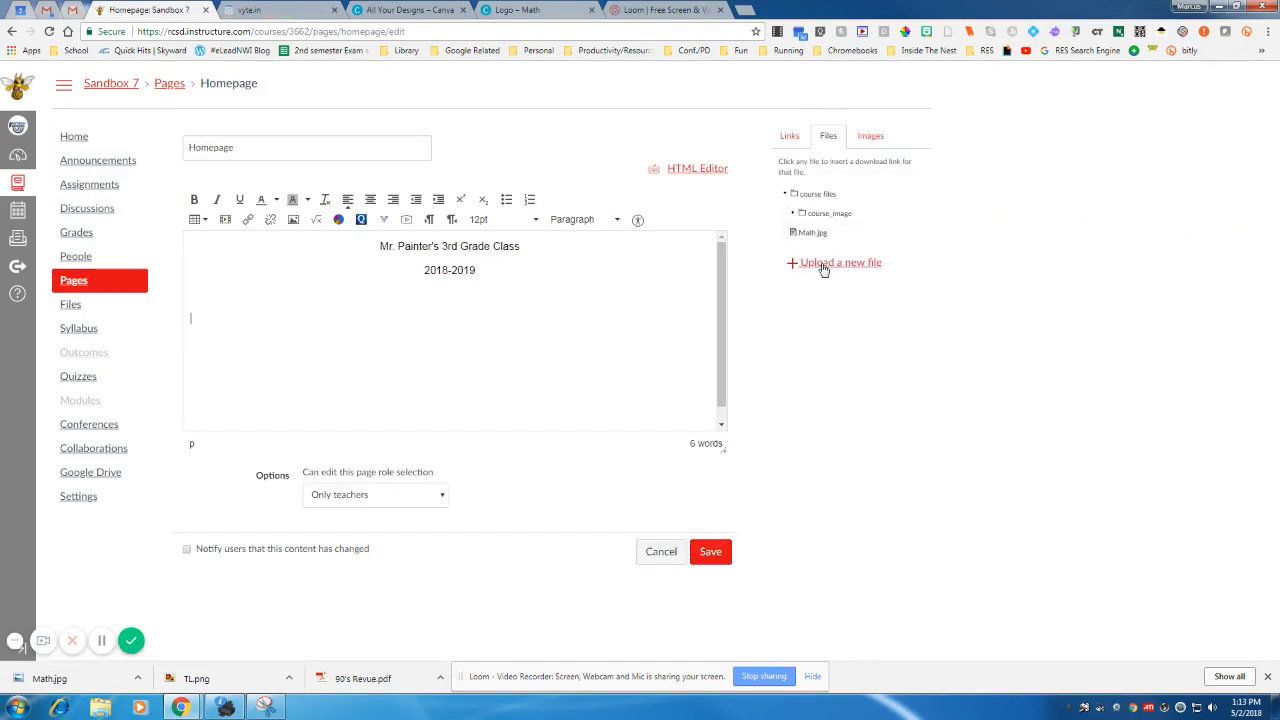
Embed the uploaded Math.jpg image in Homepage below the 2018-2019 line
left_click(871, 138)
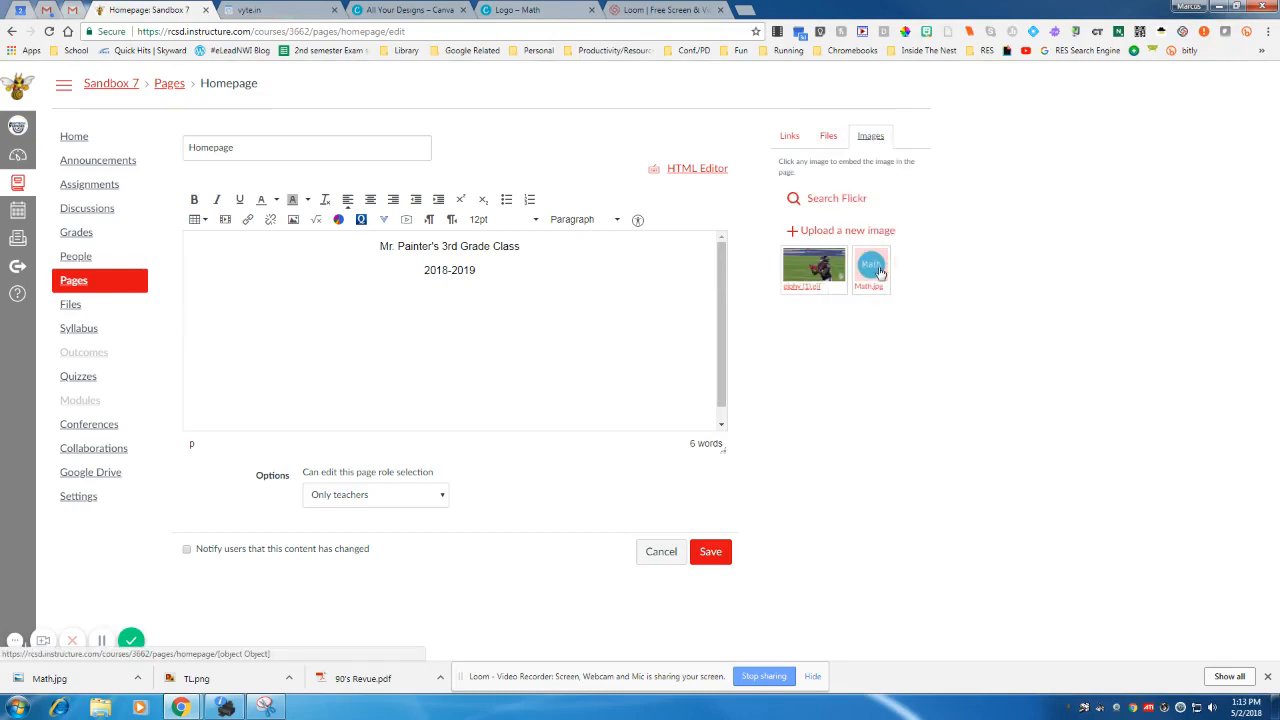
left_click(880, 272)
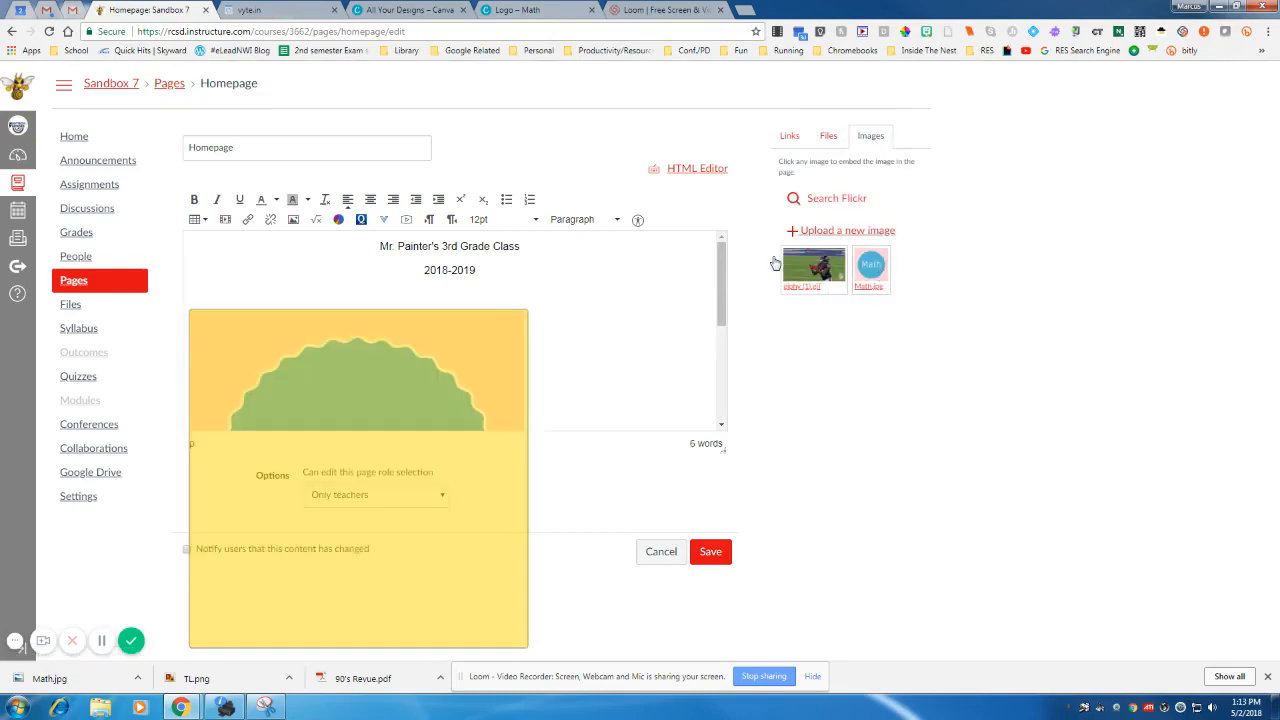
scroll(607, 350, "down", 3)
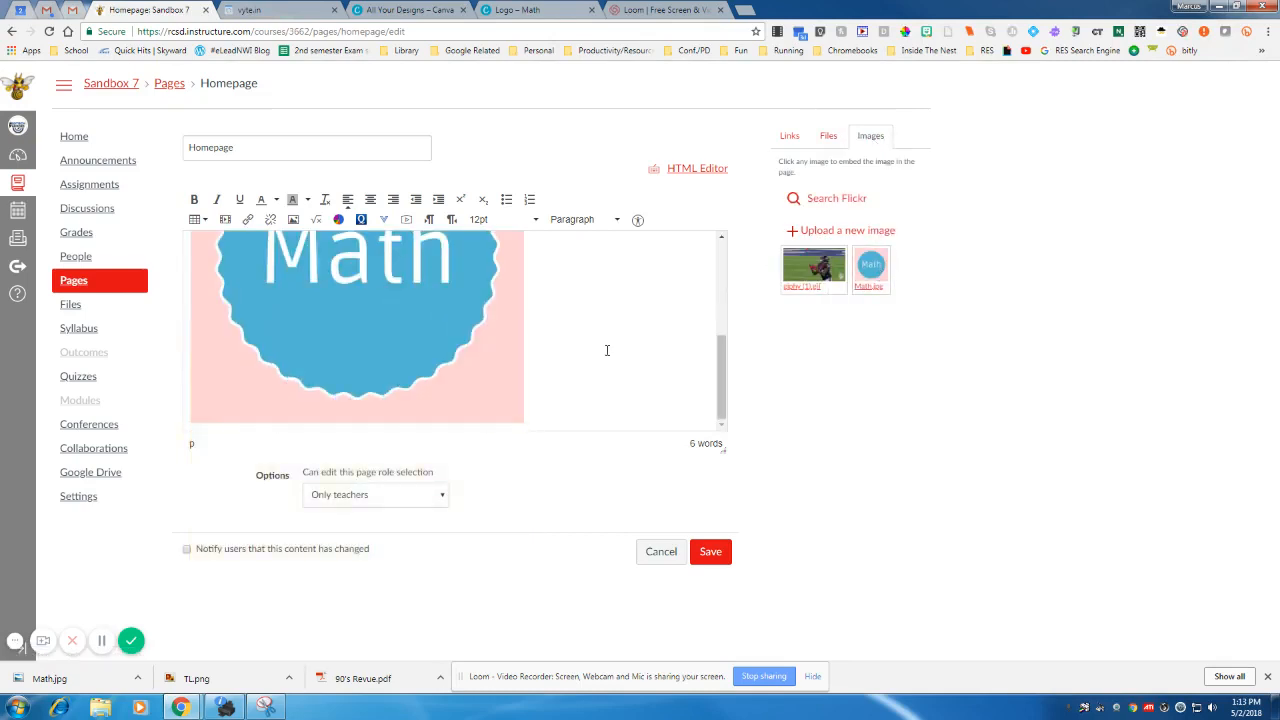
scroll(607, 350, "up", 3)
scroll(607, 350, "down", 3)
Shrink the Math image on Homepage to a small icon and save the page
left_click(583, 357)
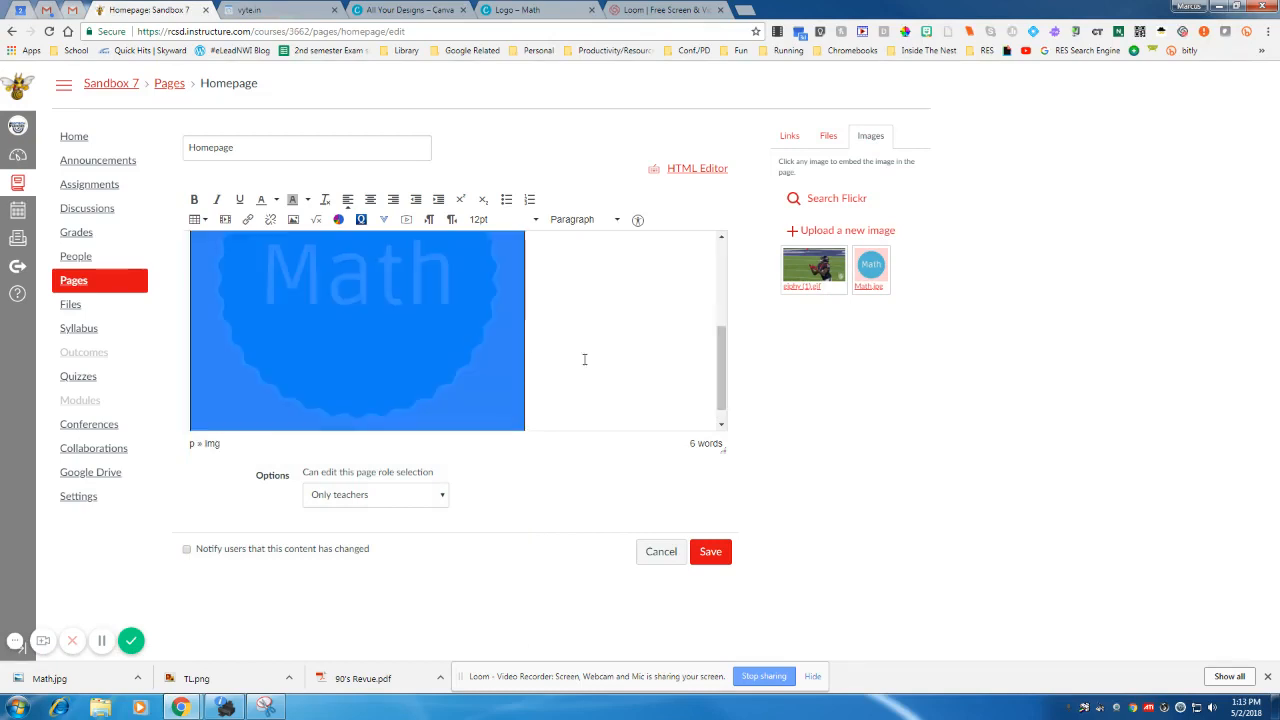
left_click_drag(524, 422, 318, 282)
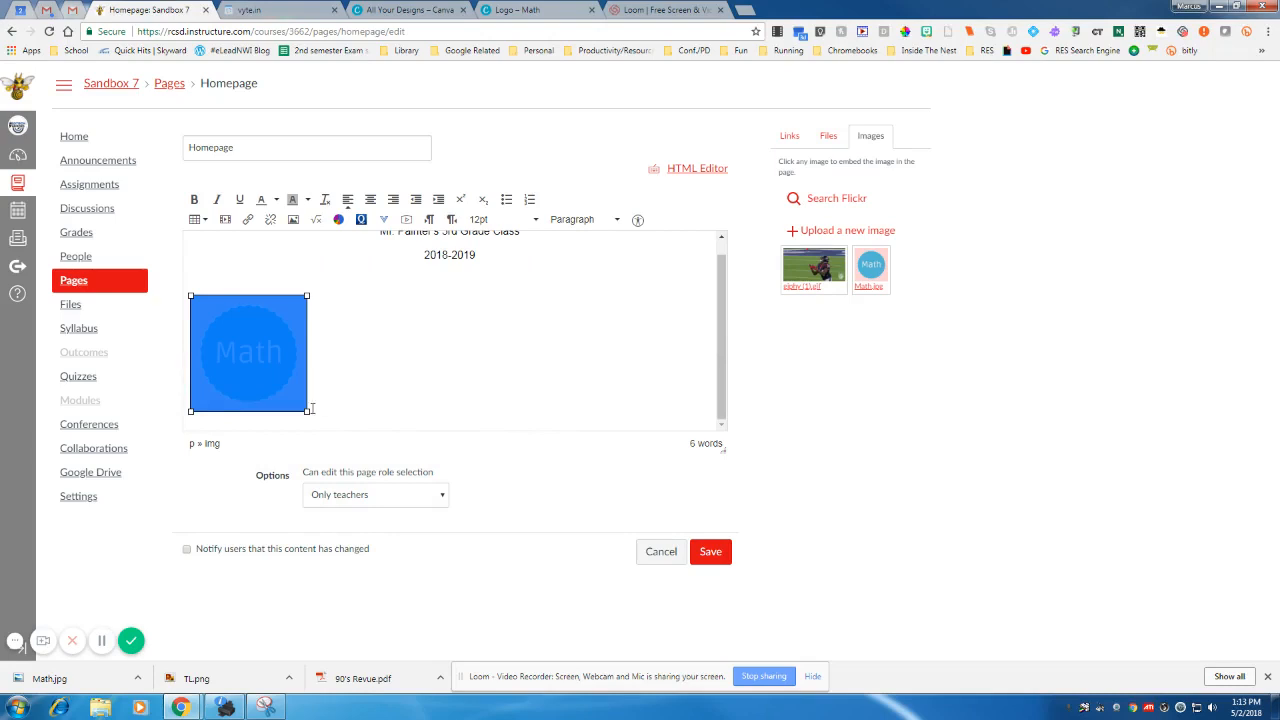
left_click_drag(311, 408, 288, 374)
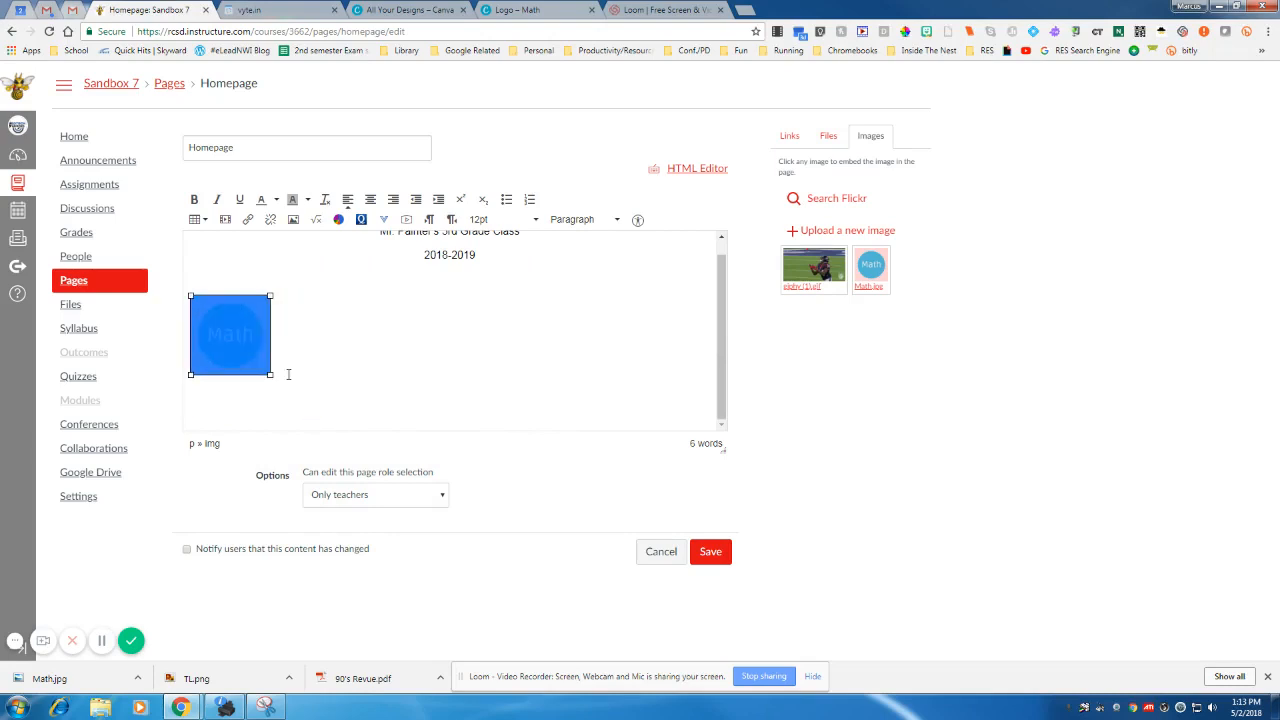
left_click(353, 326)
scroll(389, 331, "up", 1)
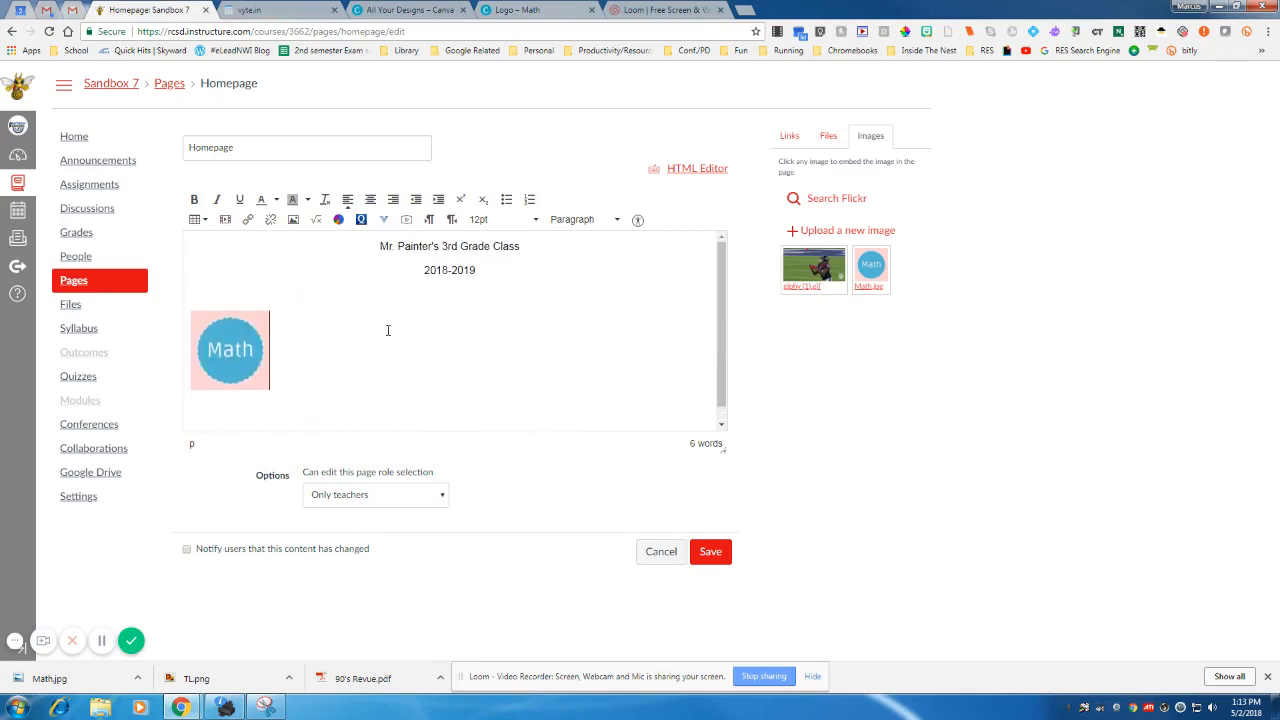
left_click(223, 367)
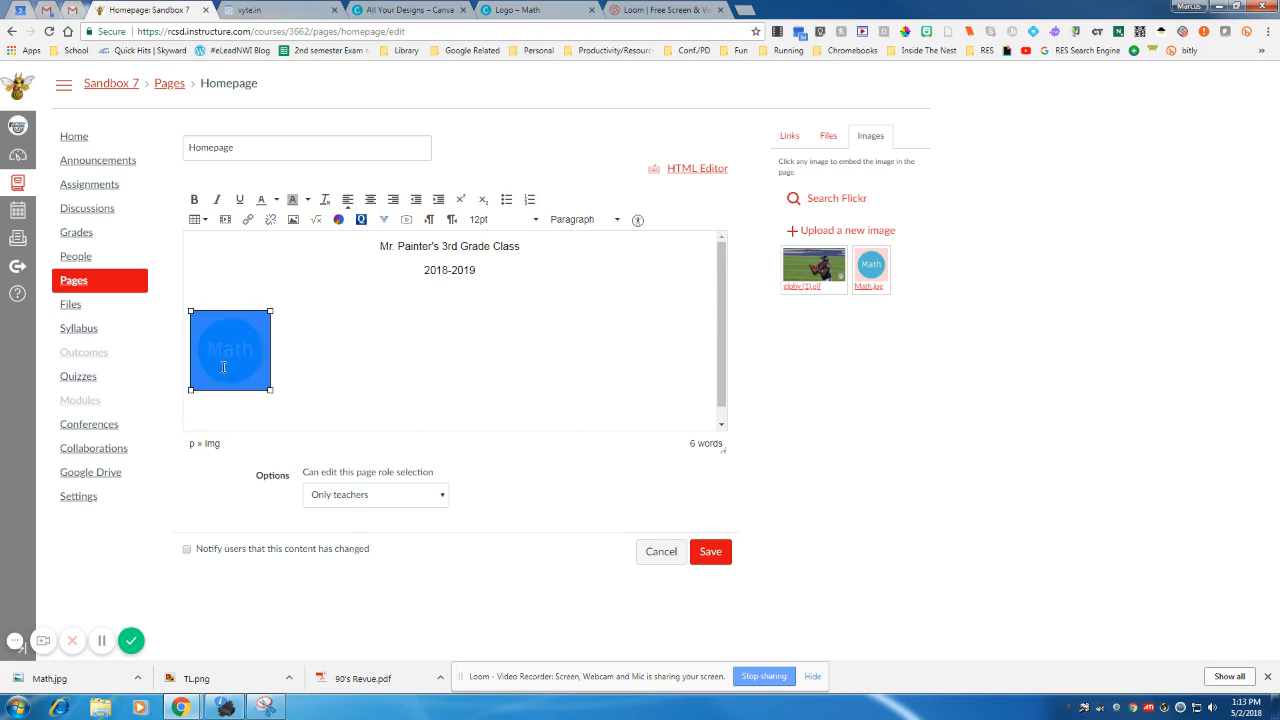
left_click(410, 333)
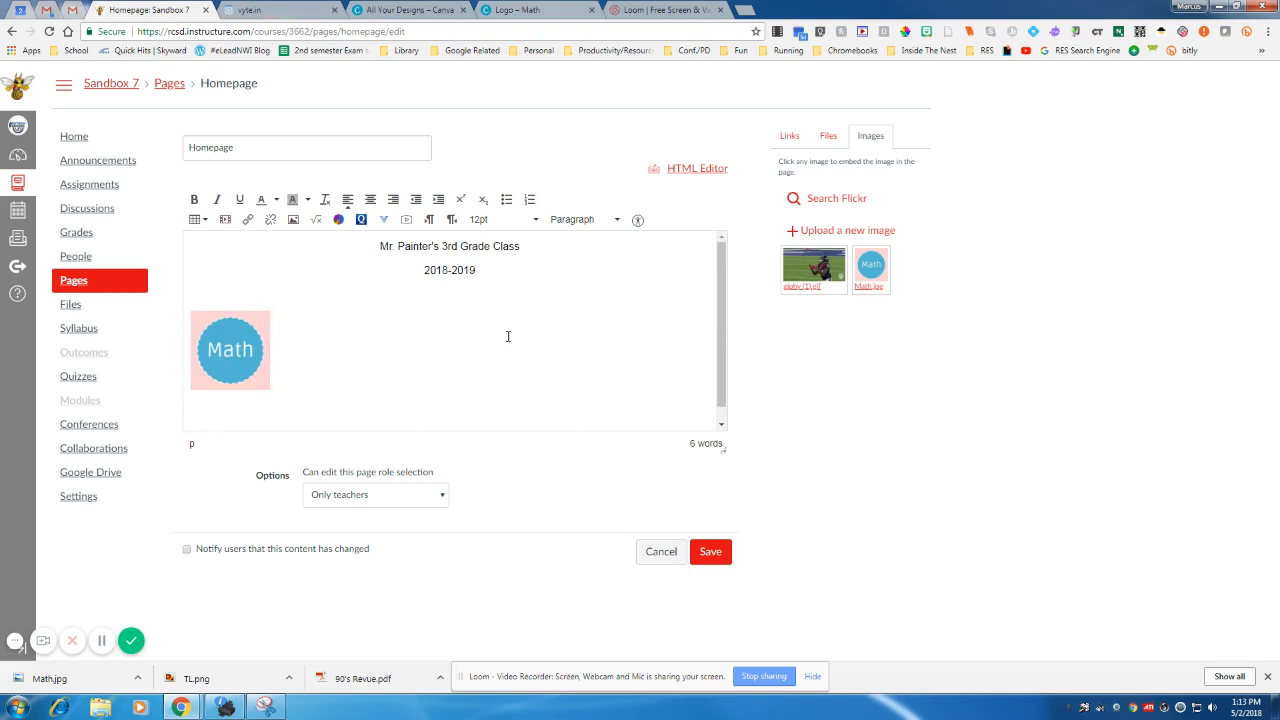
left_click(720, 549)
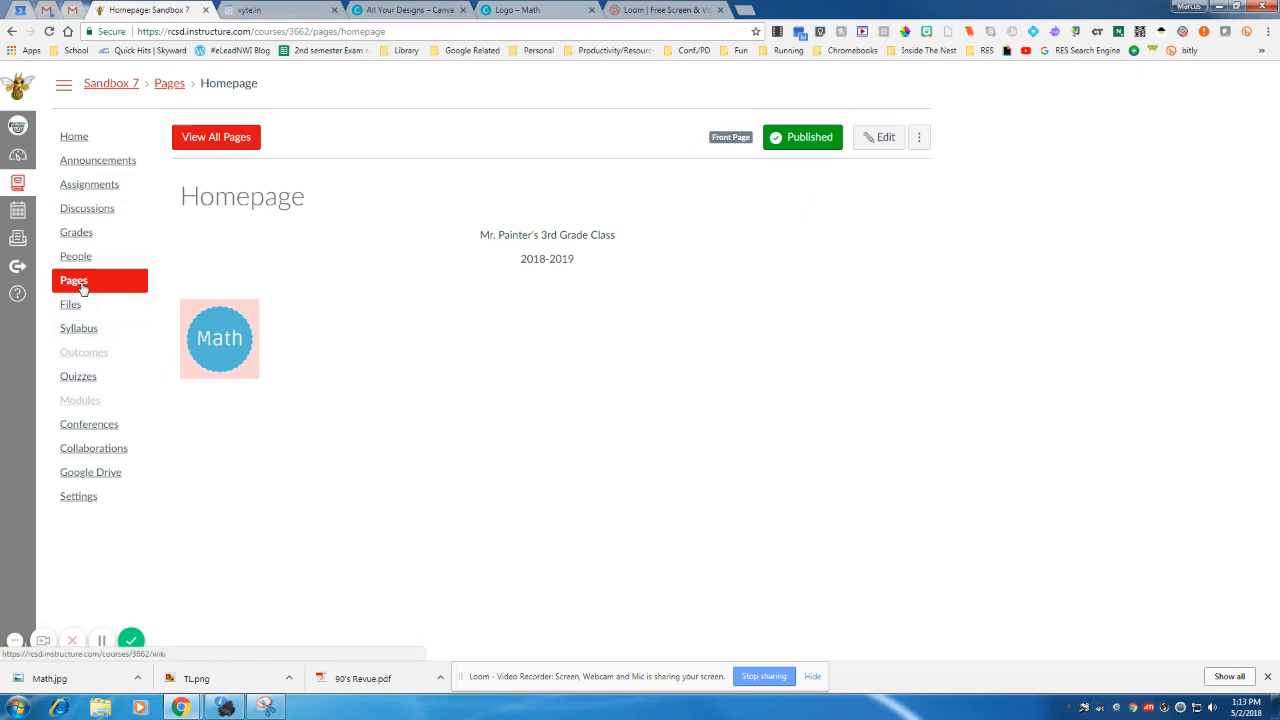
Create a new page in the Sandbox 7 course and title it "Math"
left_click(145, 279)
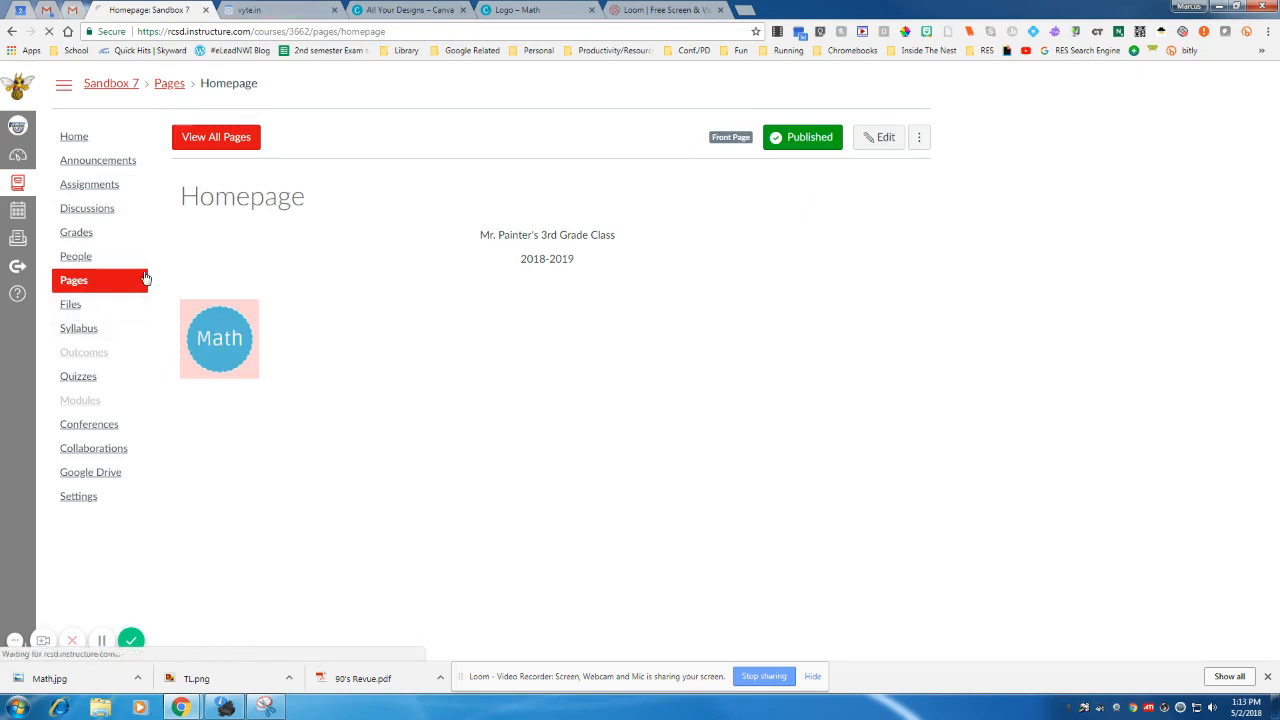
left_click(234, 139)
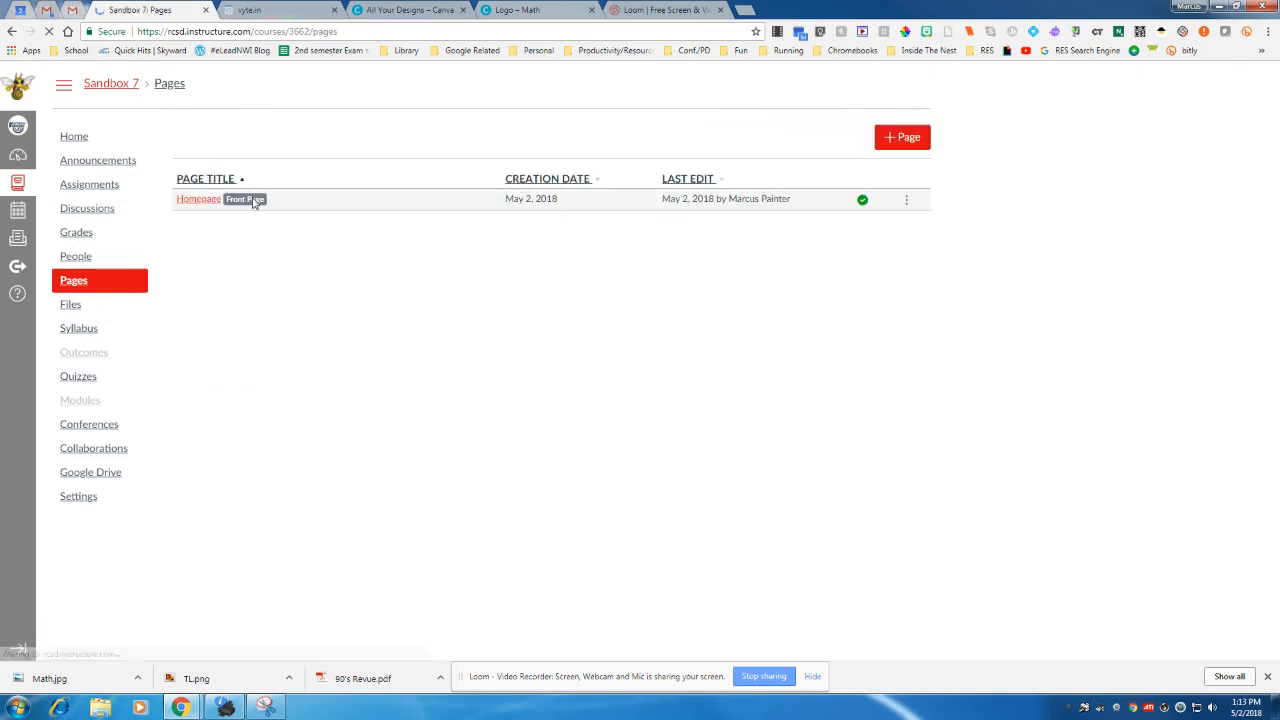
left_click(909, 139)
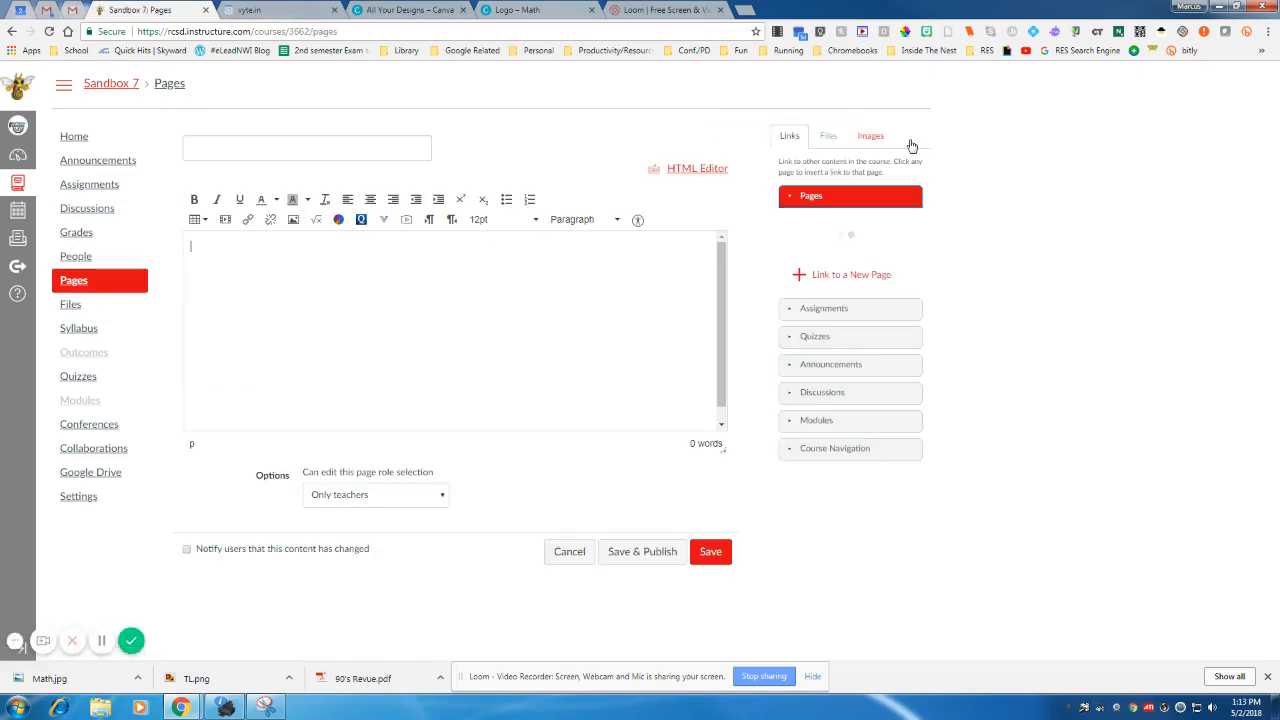
left_click(270, 144)
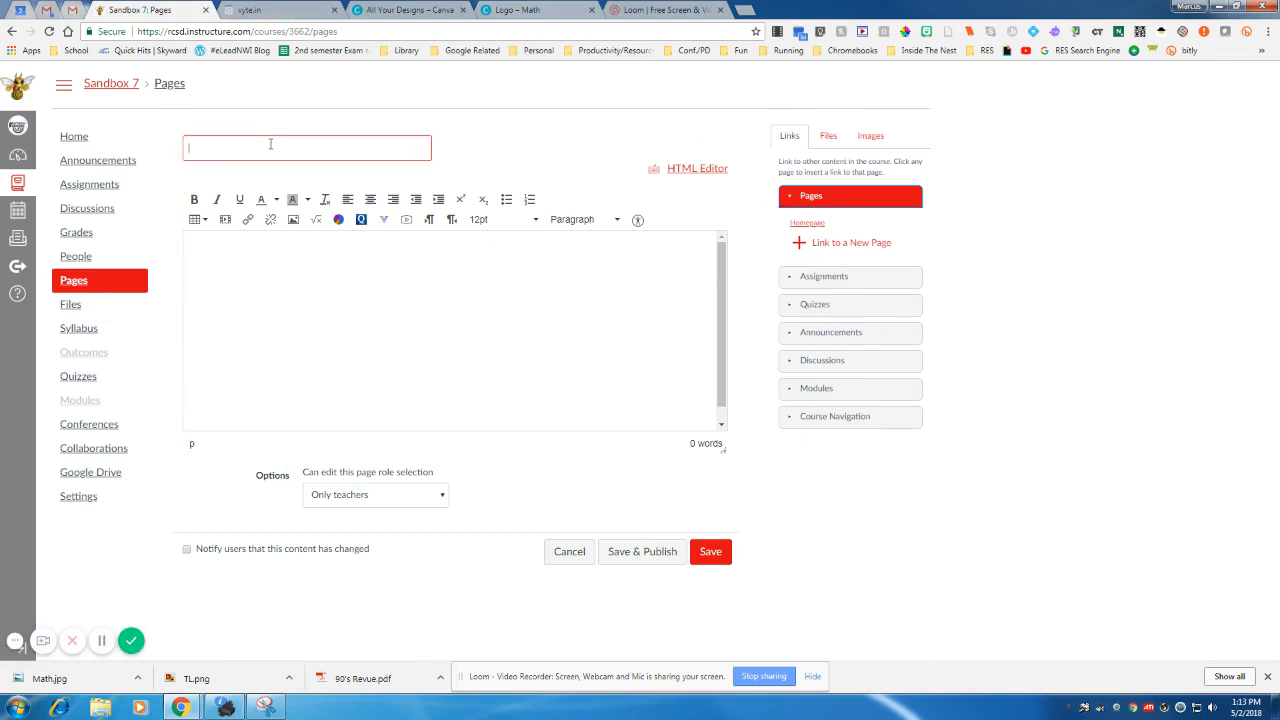
type("Math")
Add the centred lines "3rd Grade" and "Math" to the page body, and save and publish the page
left_click(265, 293)
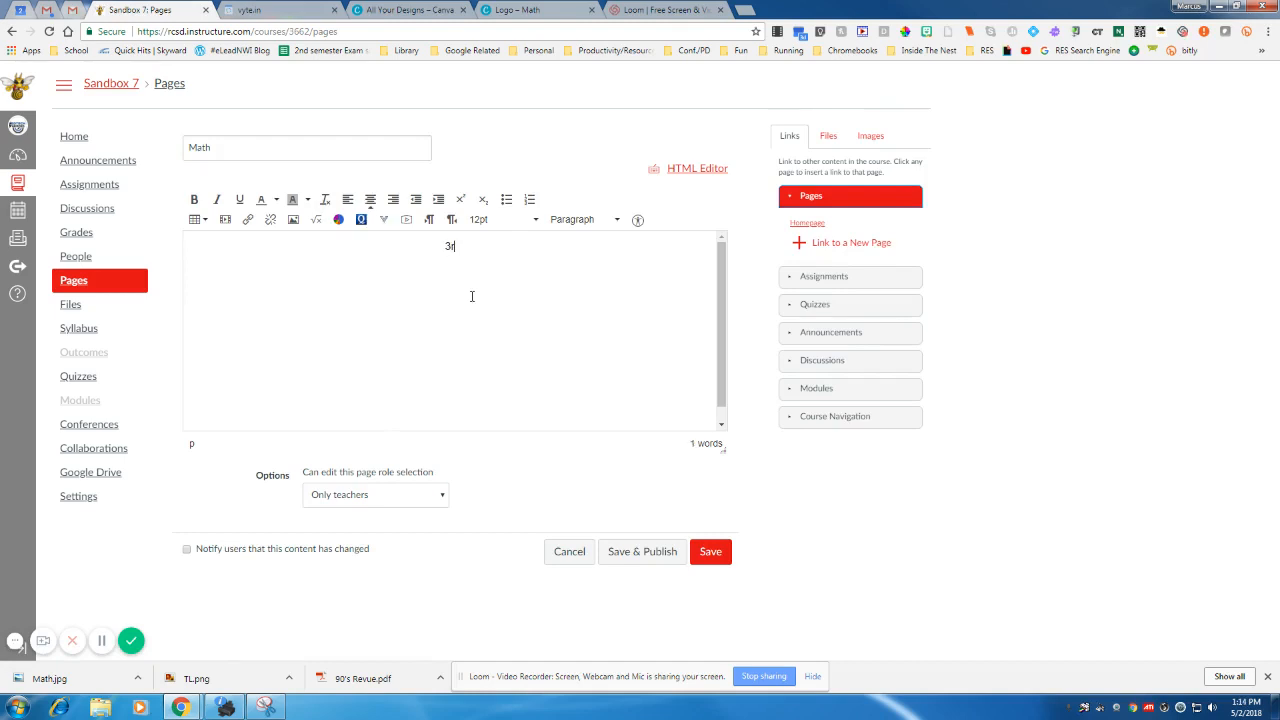
type("3rd Grade ")
type("Math")
left_click(664, 552)
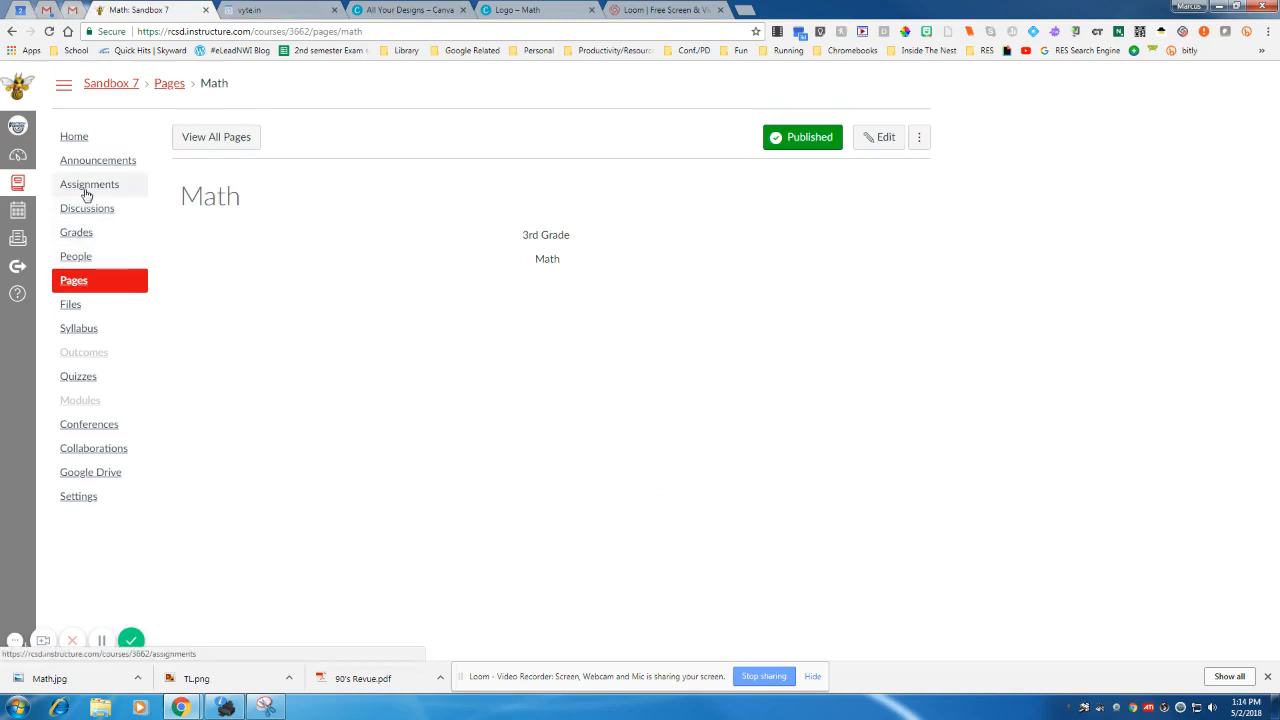
left_click(83, 140)
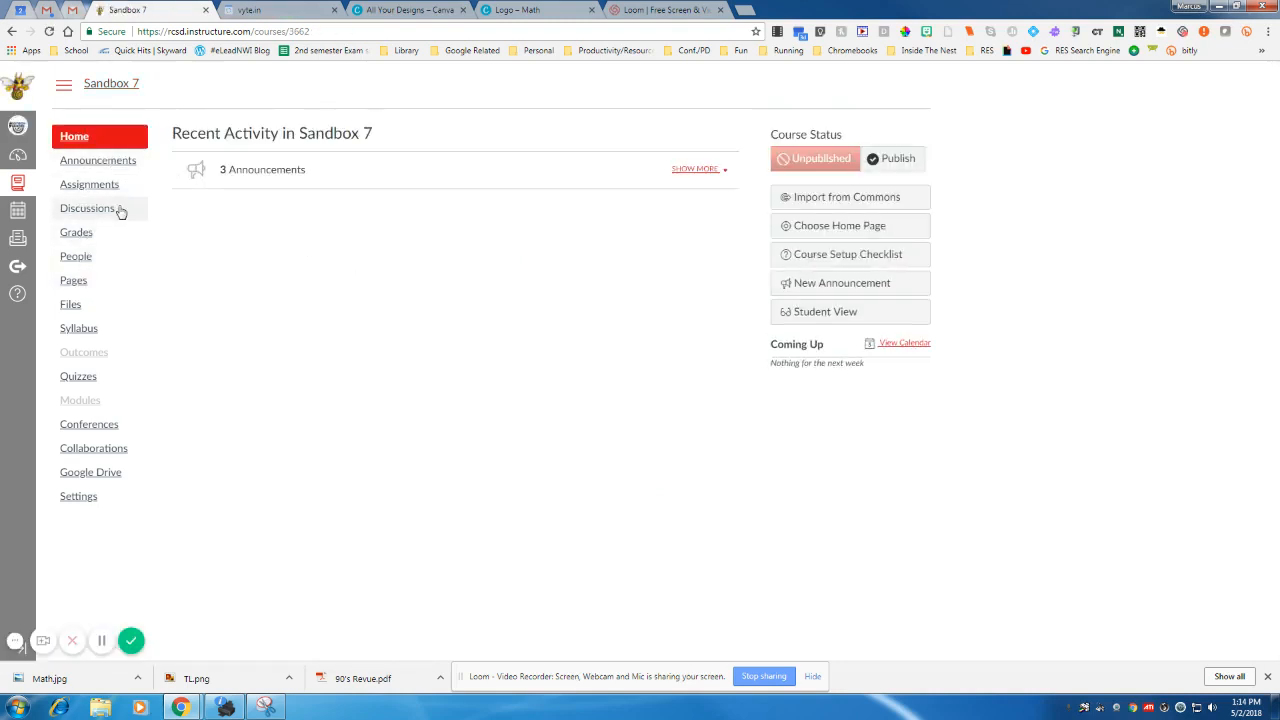
left_click(95, 86)
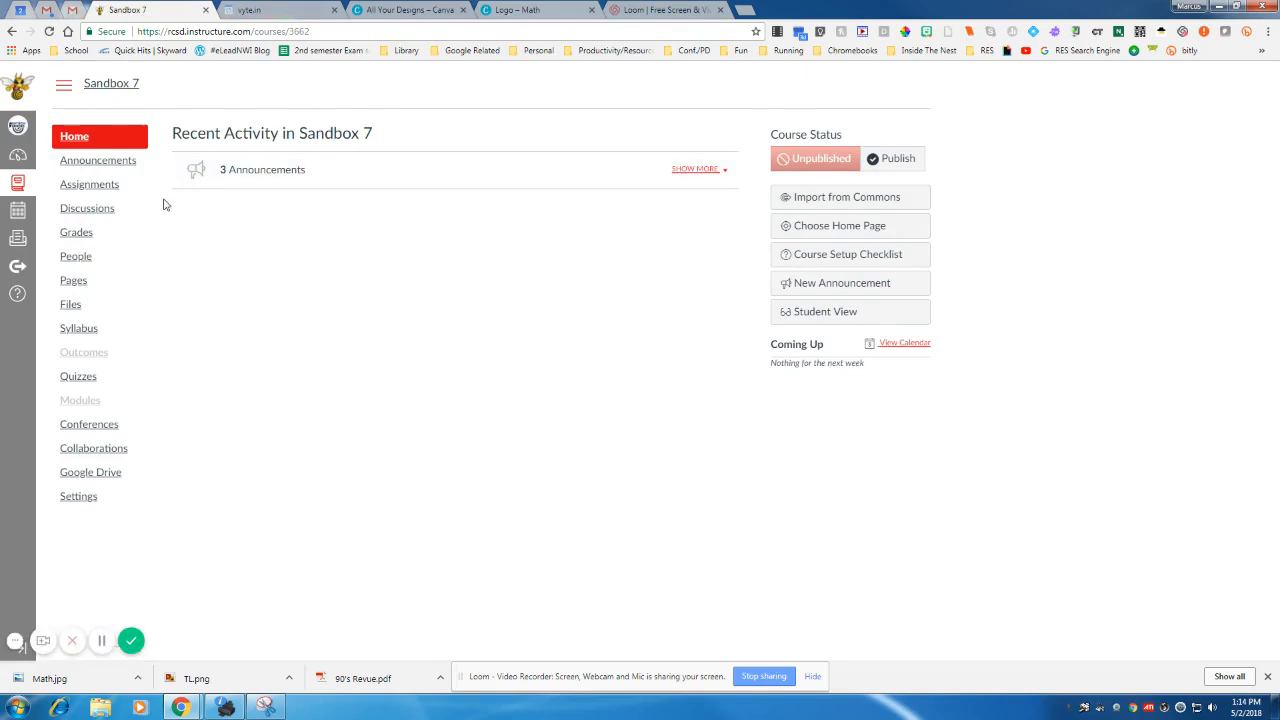
left_click(831, 226)
left_click(686, 462)
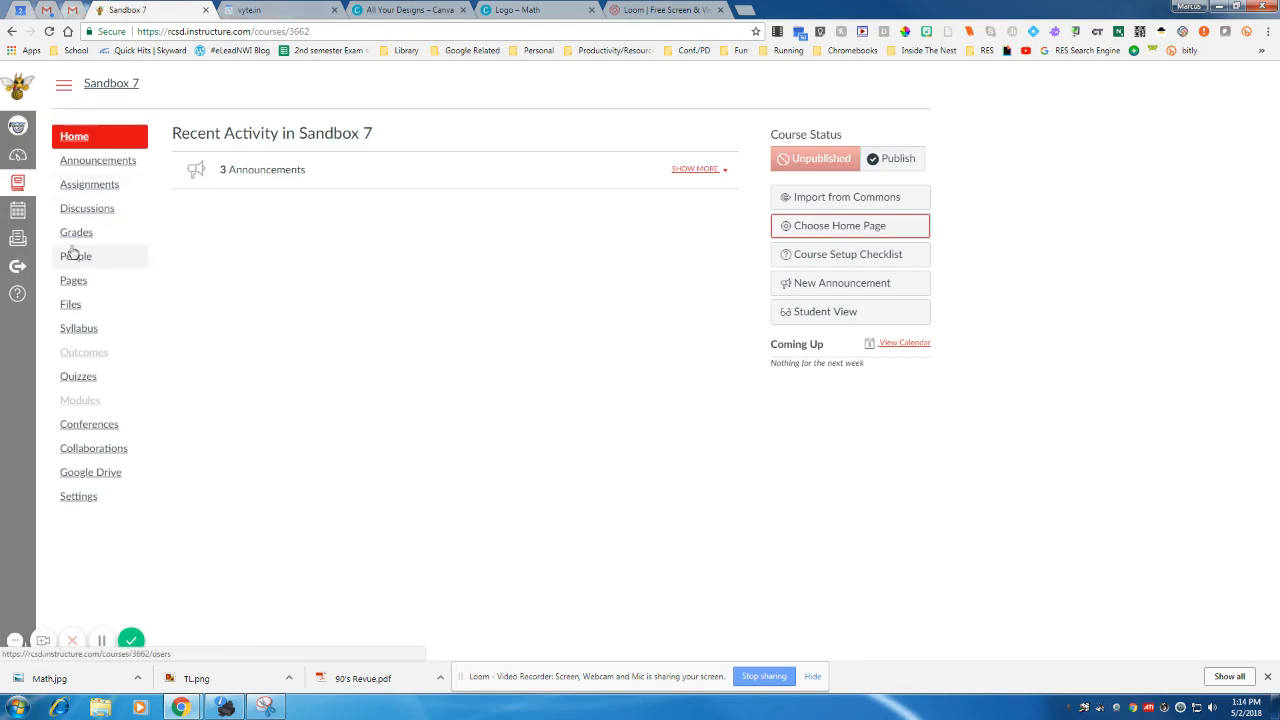
Link the Math image on Homepage to the Math page, save Homepage and test the image link
left_click(75, 282)
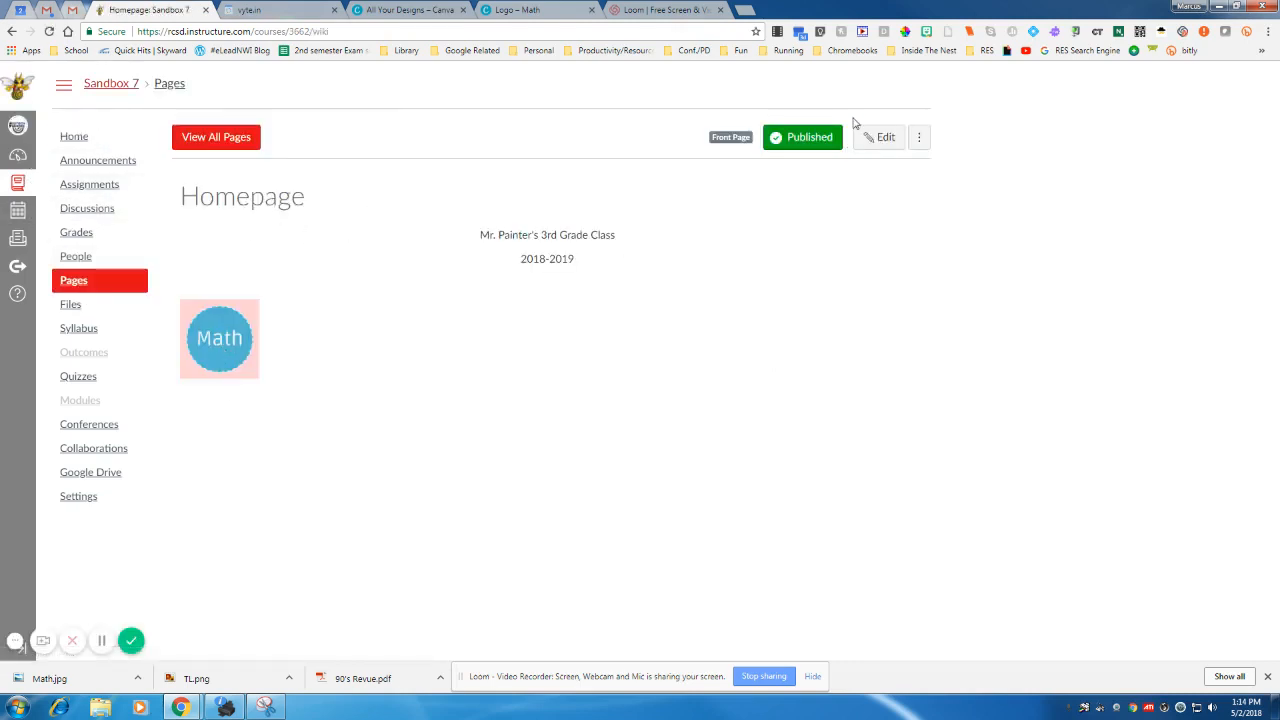
left_click(882, 141)
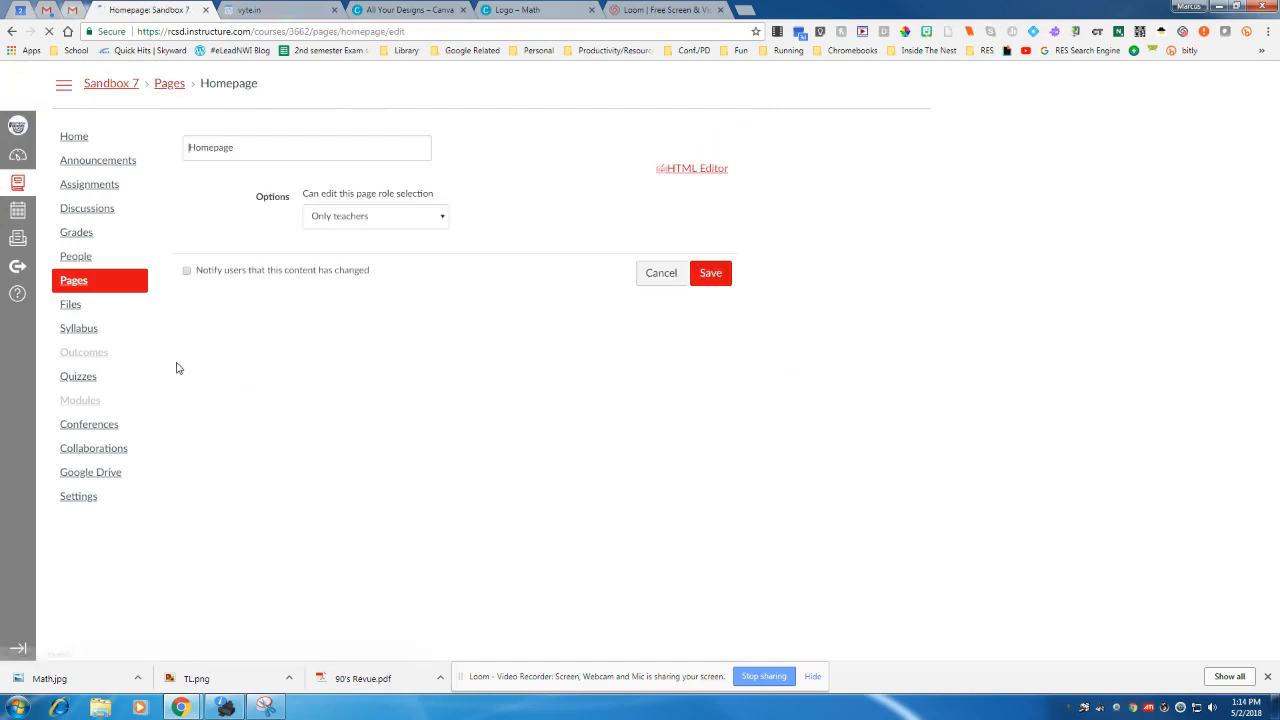
left_click(232, 340)
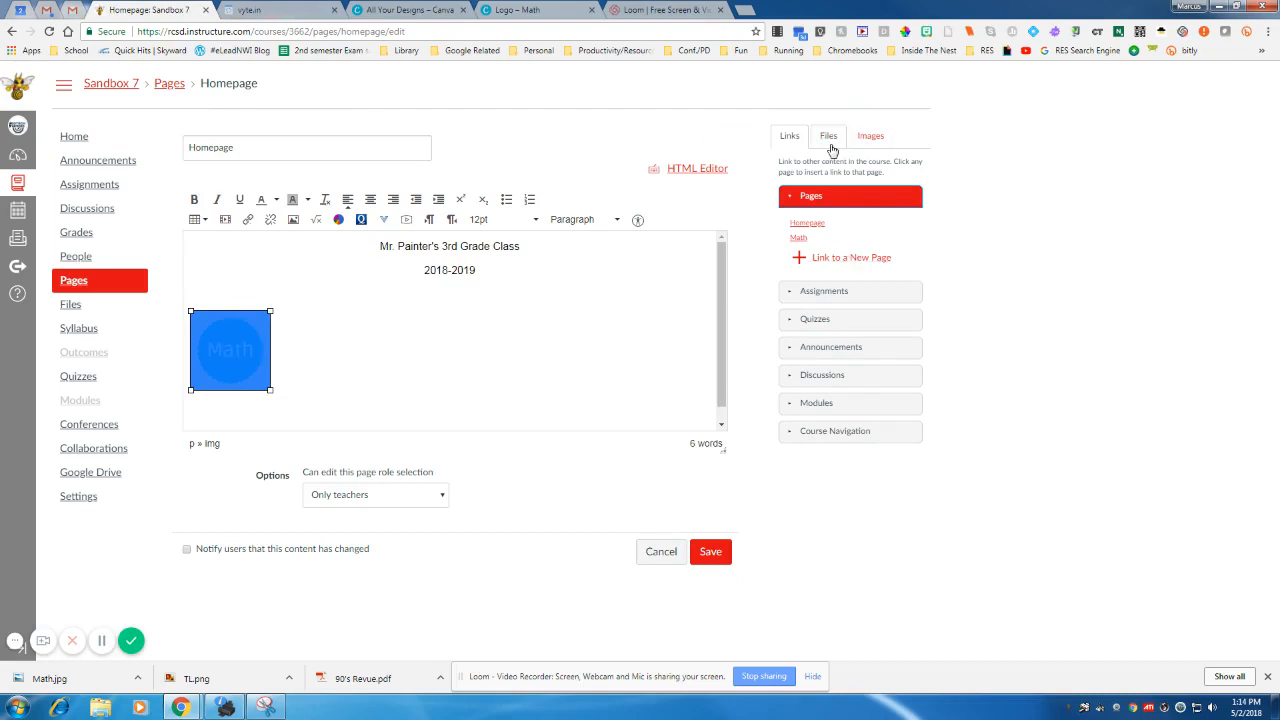
left_click(808, 242)
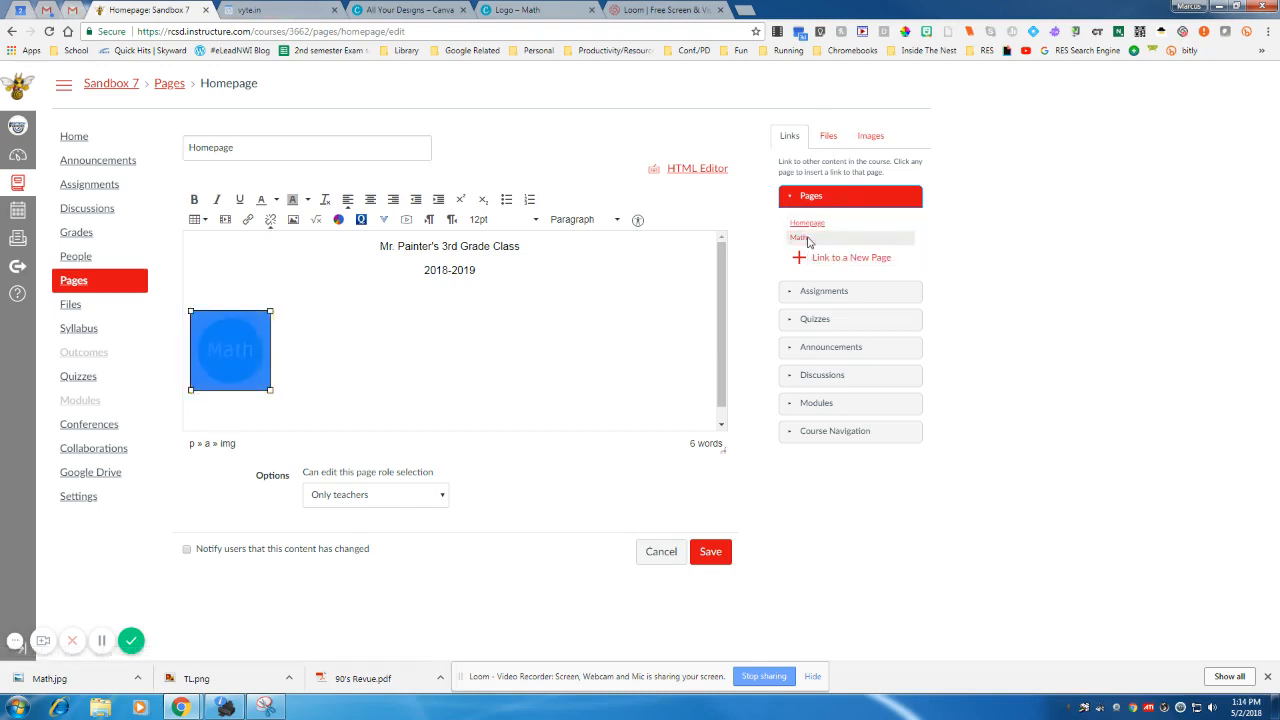
left_click(722, 550)
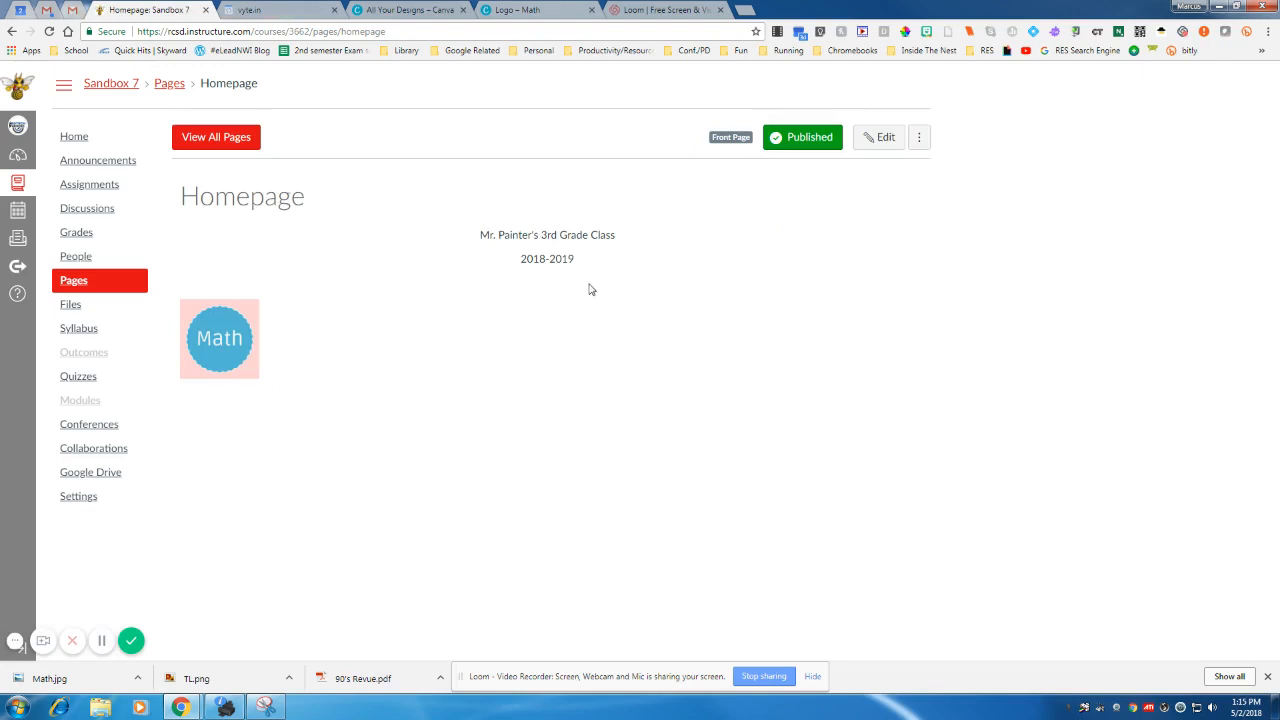
left_click(223, 342)
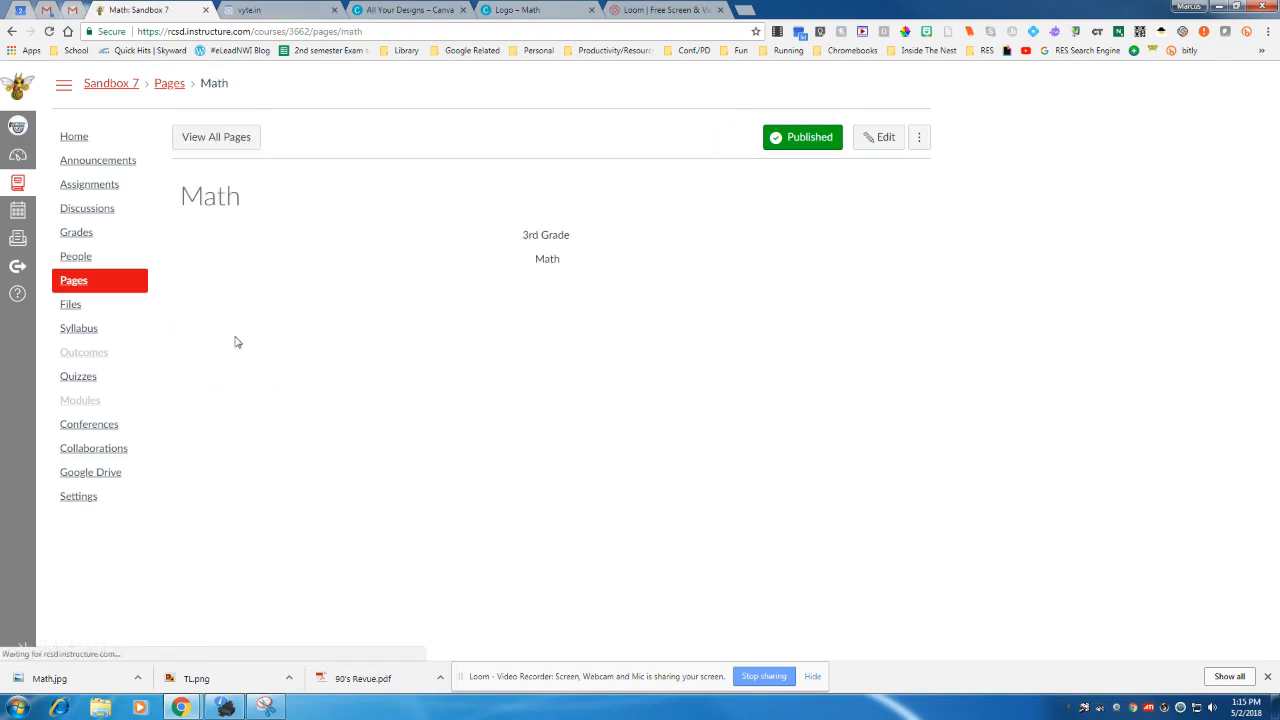